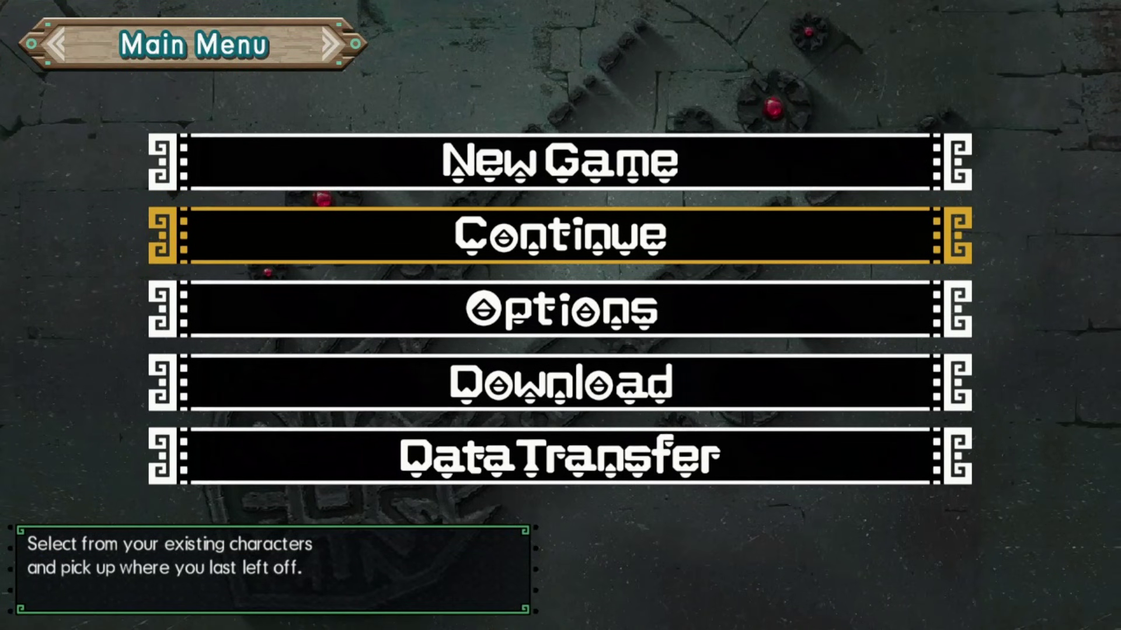
- Continue from the existing save data and load the saved hunter character
key("Return")
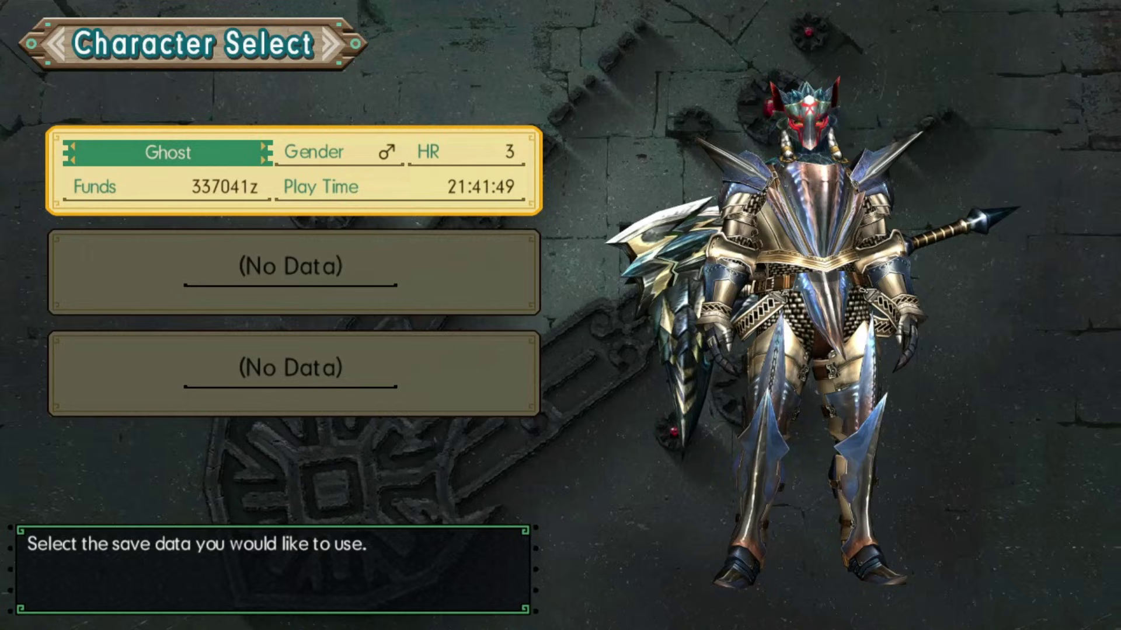
key("Return")
key("Return")
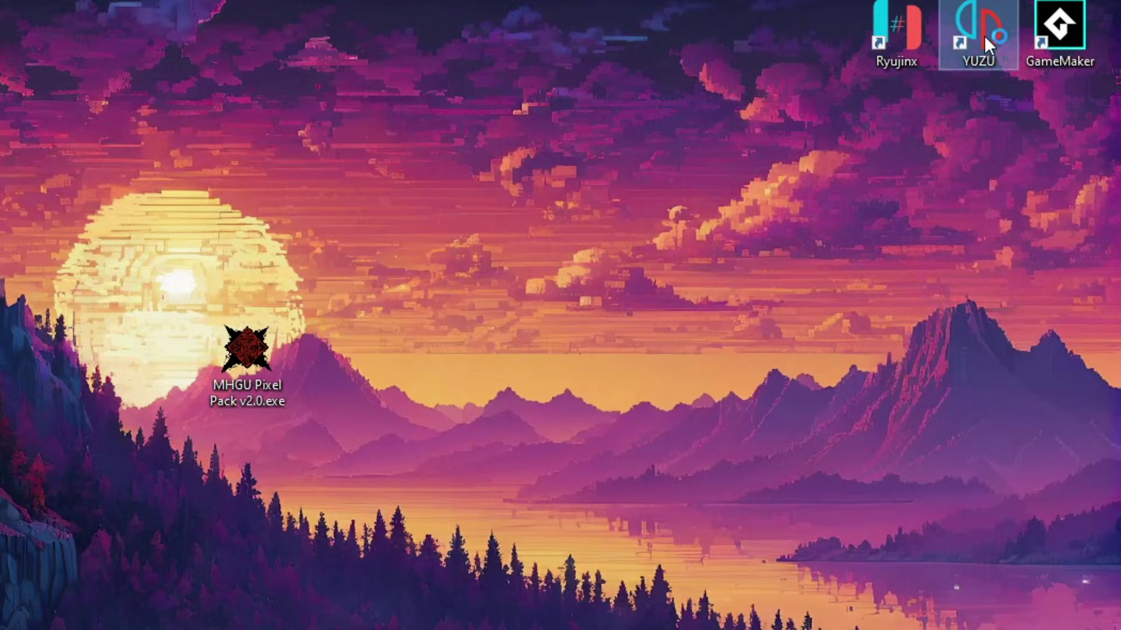
double_click(984, 35)
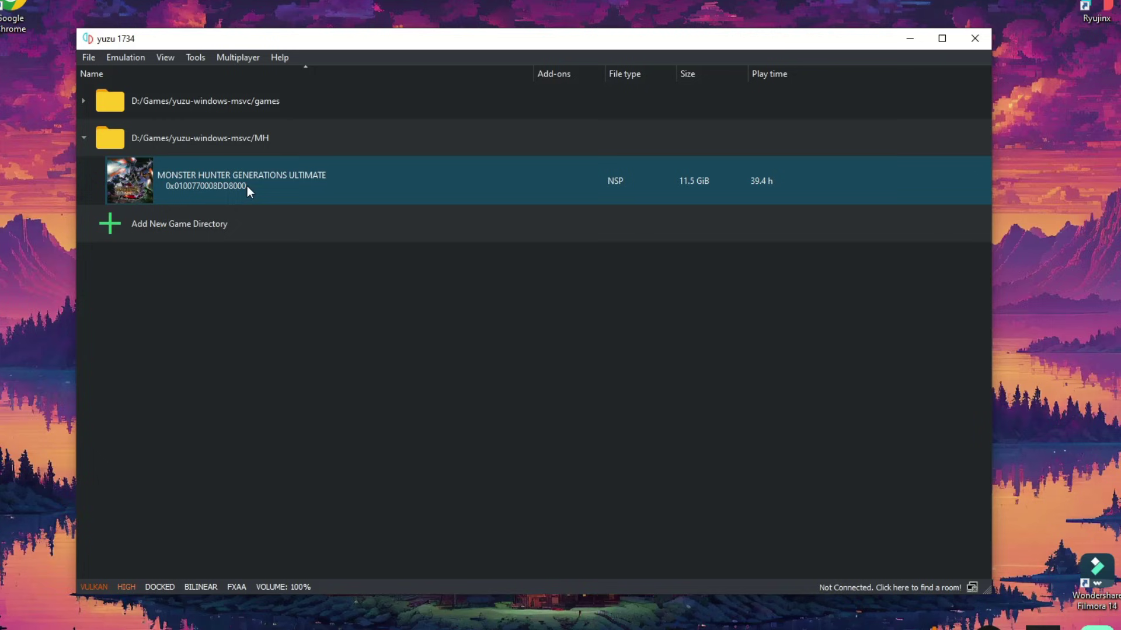
right_click(276, 185)
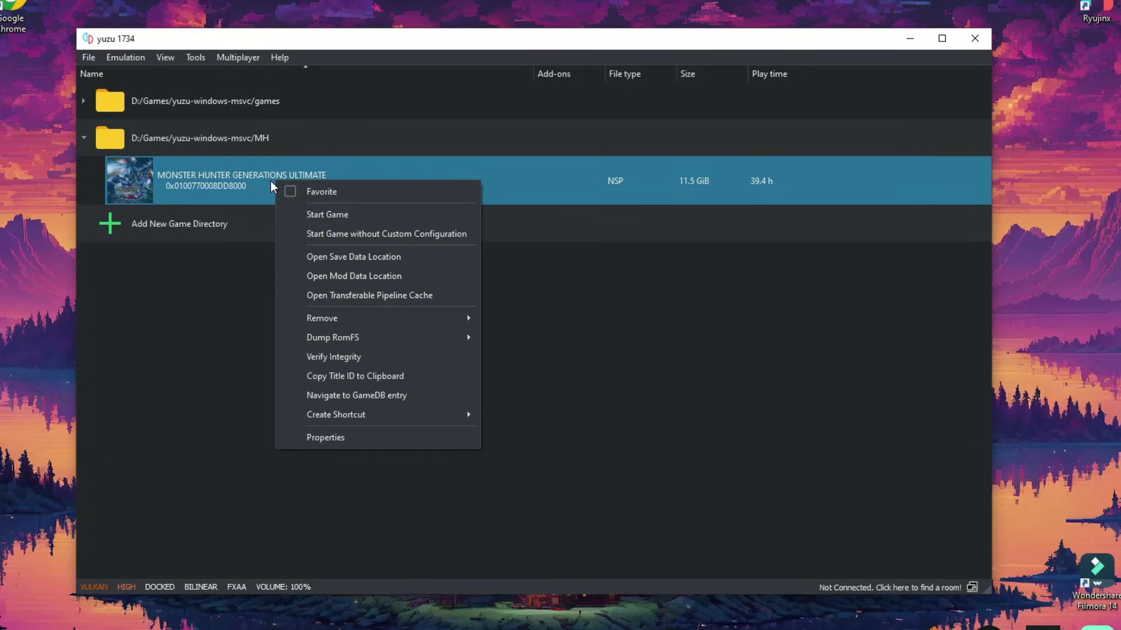
left_click(331, 441)
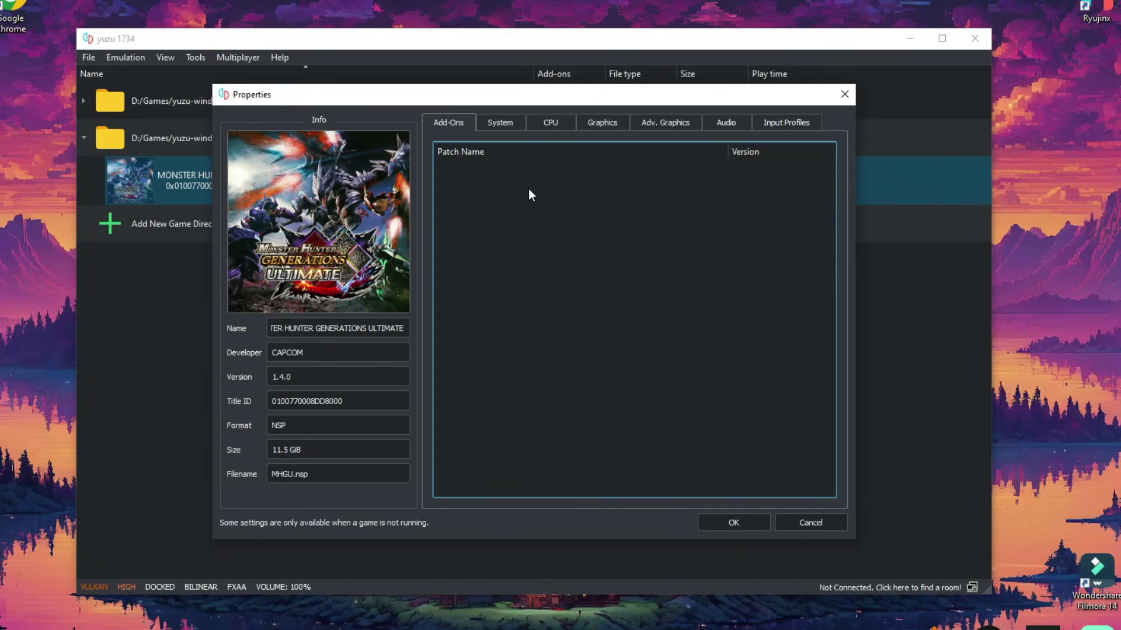
left_click(317, 376)
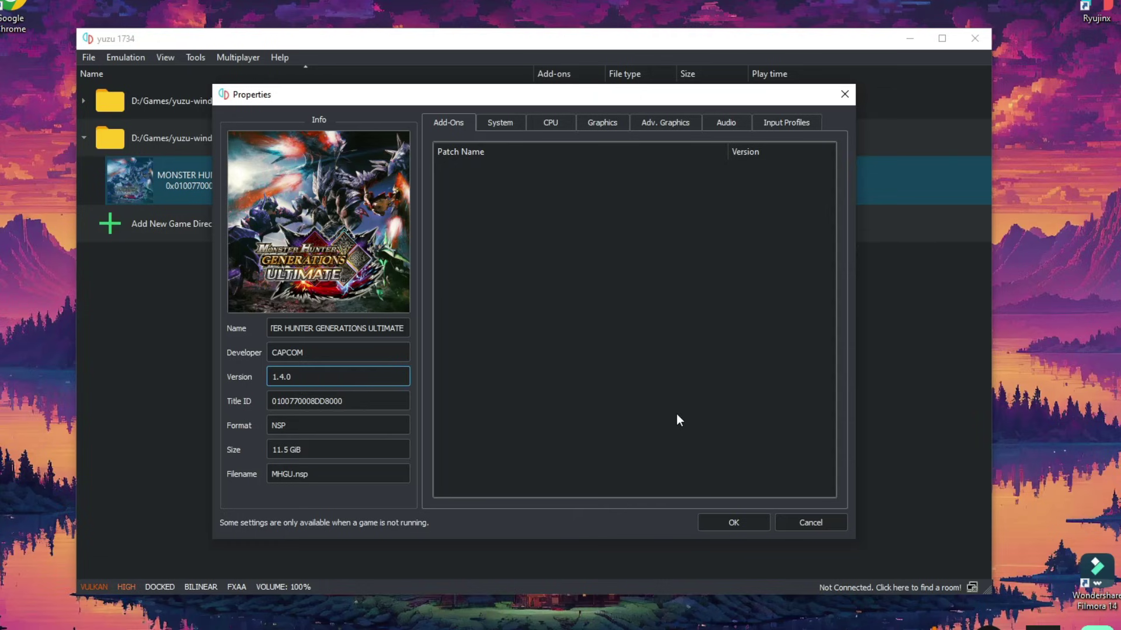
left_click(797, 523)
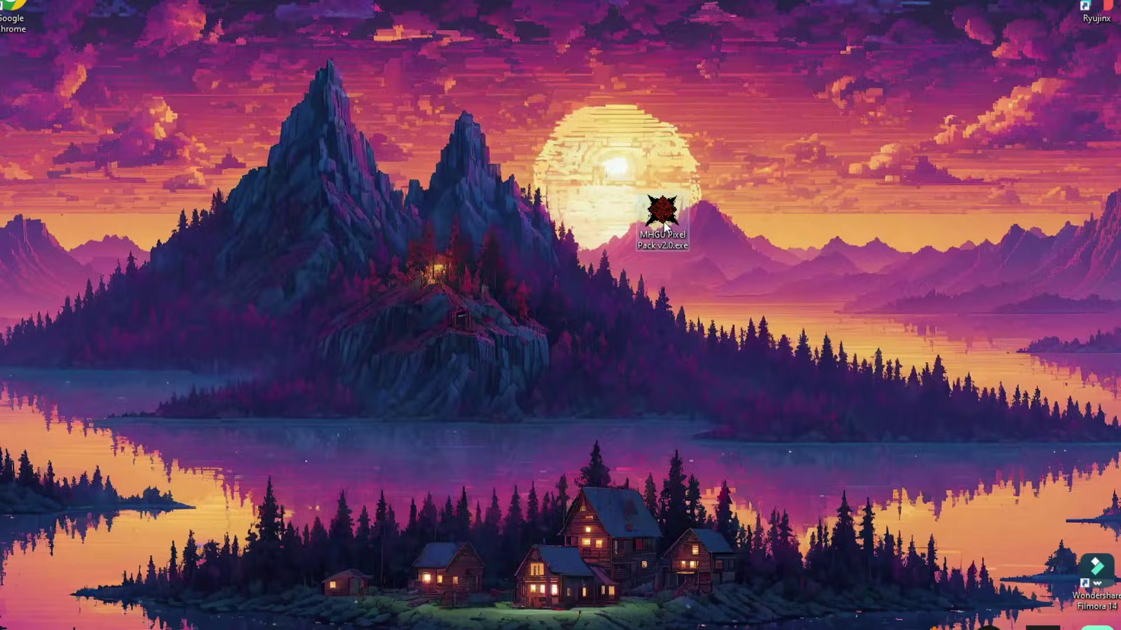
- Launch MHGU Pixel Pack v2.0.exe and read through the installer's Information page
double_click(663, 225)
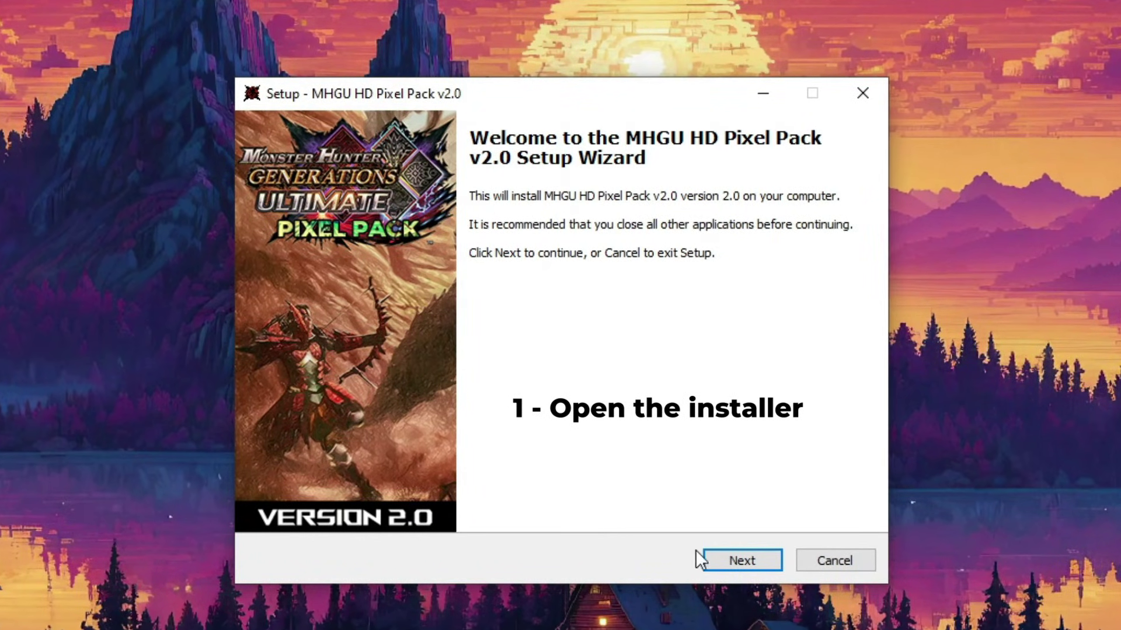
left_click(713, 559)
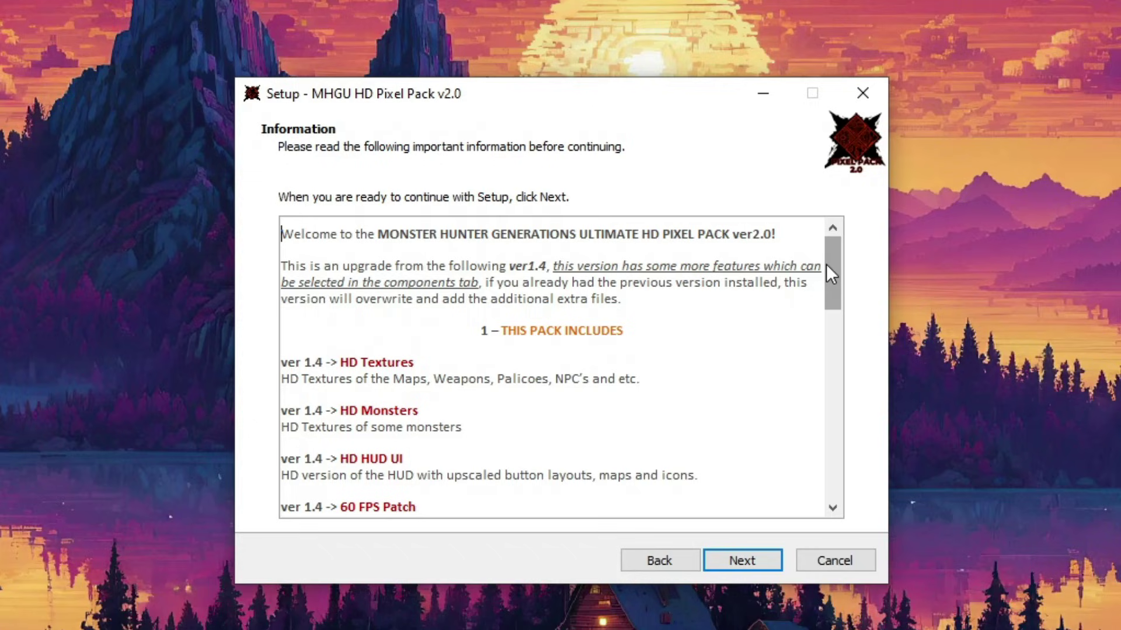
left_click_drag(827, 260, 817, 451)
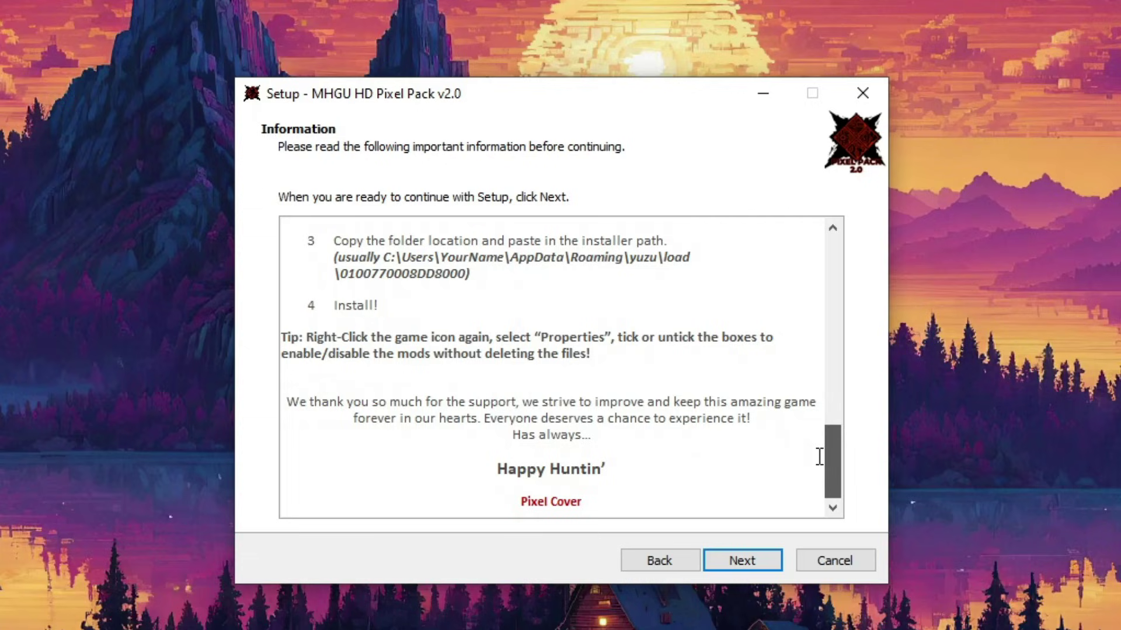
- Advance to the destination step and select the proposed yuzu load folder path
left_click(742, 561)
left_click(450, 275)
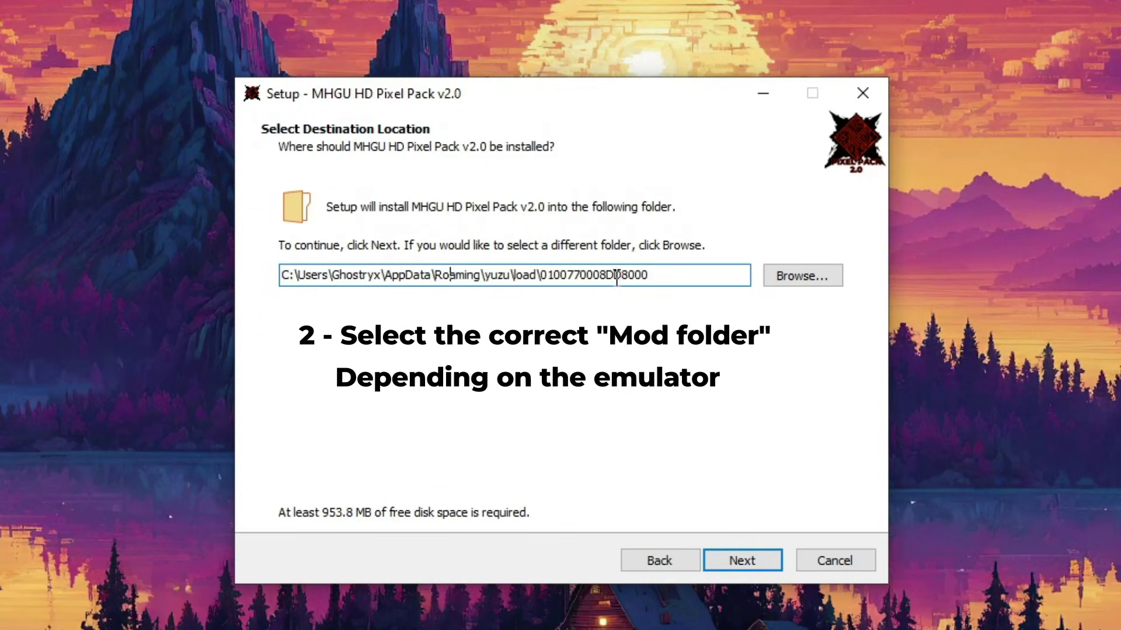
left_click(681, 279)
left_click_drag(596, 298, 293, 341)
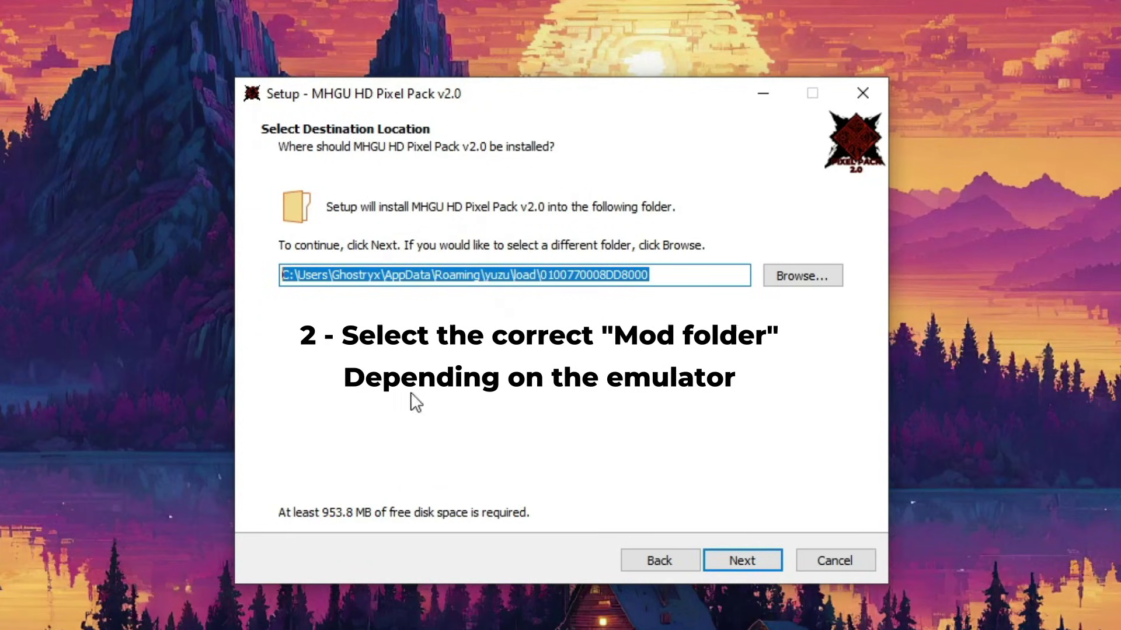
left_click(673, 275)
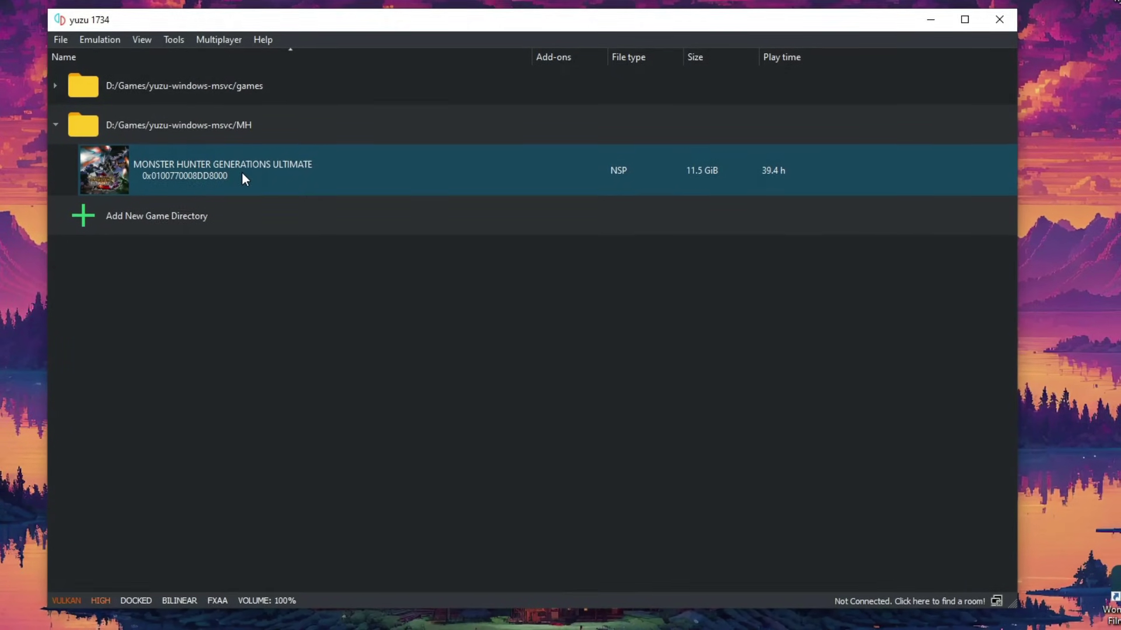
- Open Monster Hunter Generations Ultimate's mod data location from its game-list context menu
right_click(187, 166)
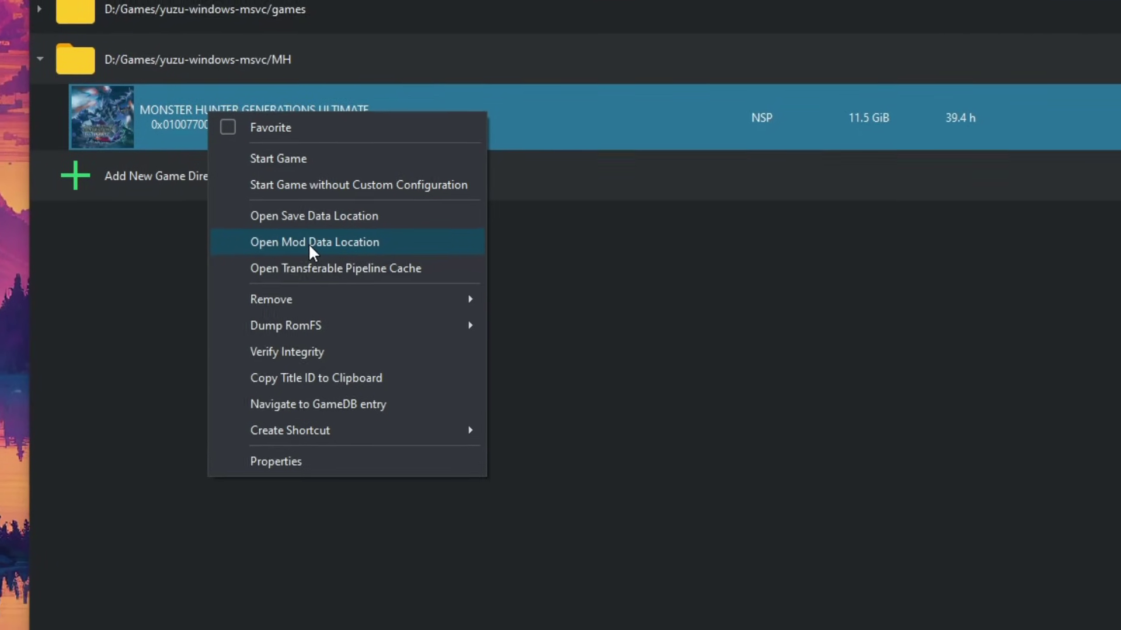
left_click(390, 356)
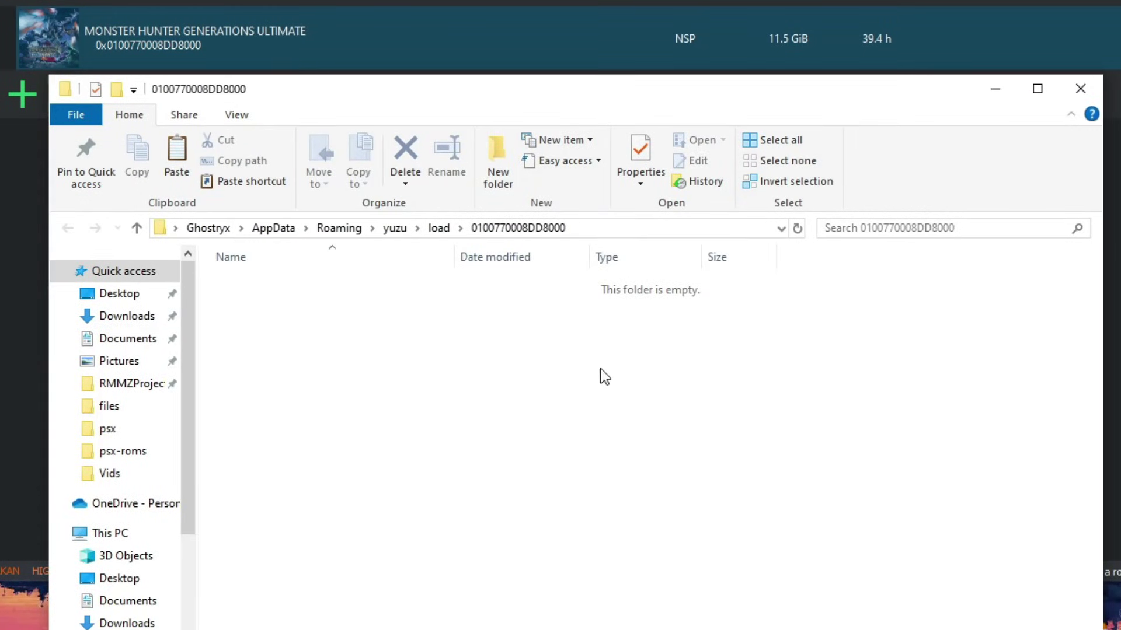
left_click(608, 227)
double_click(500, 228)
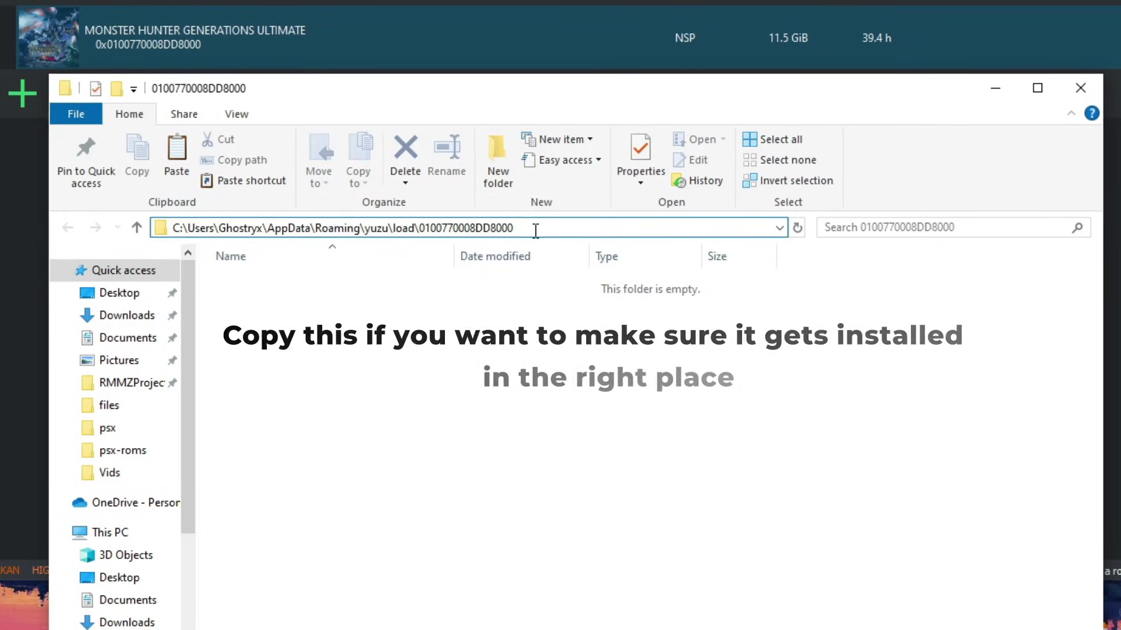
left_click_drag(500, 227, 285, 236)
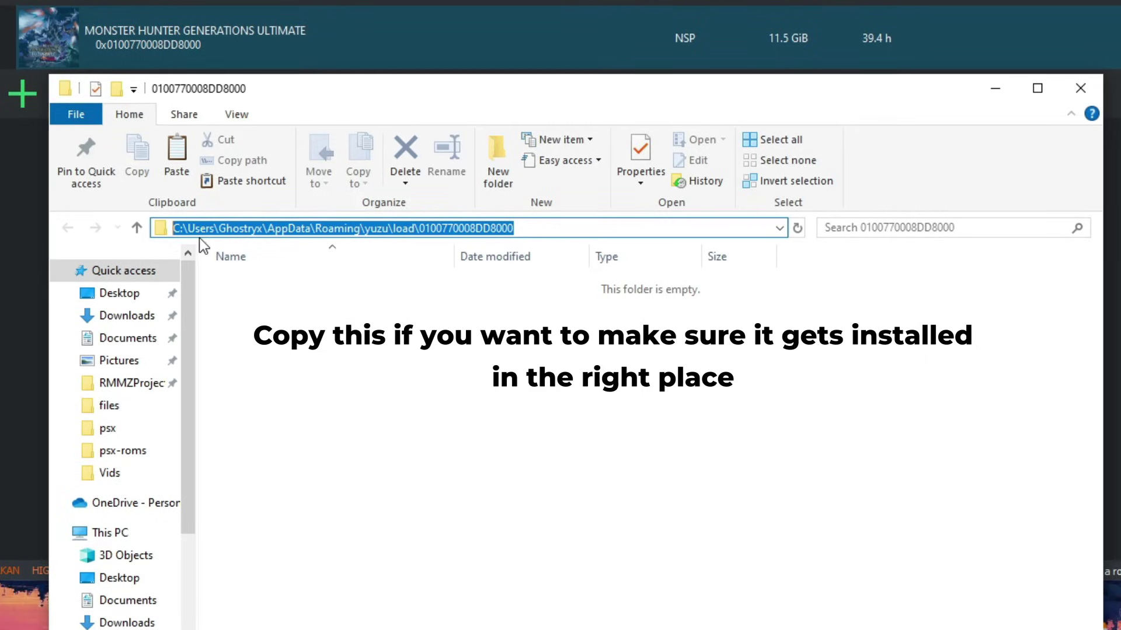
right_click(213, 232)
left_click(278, 296)
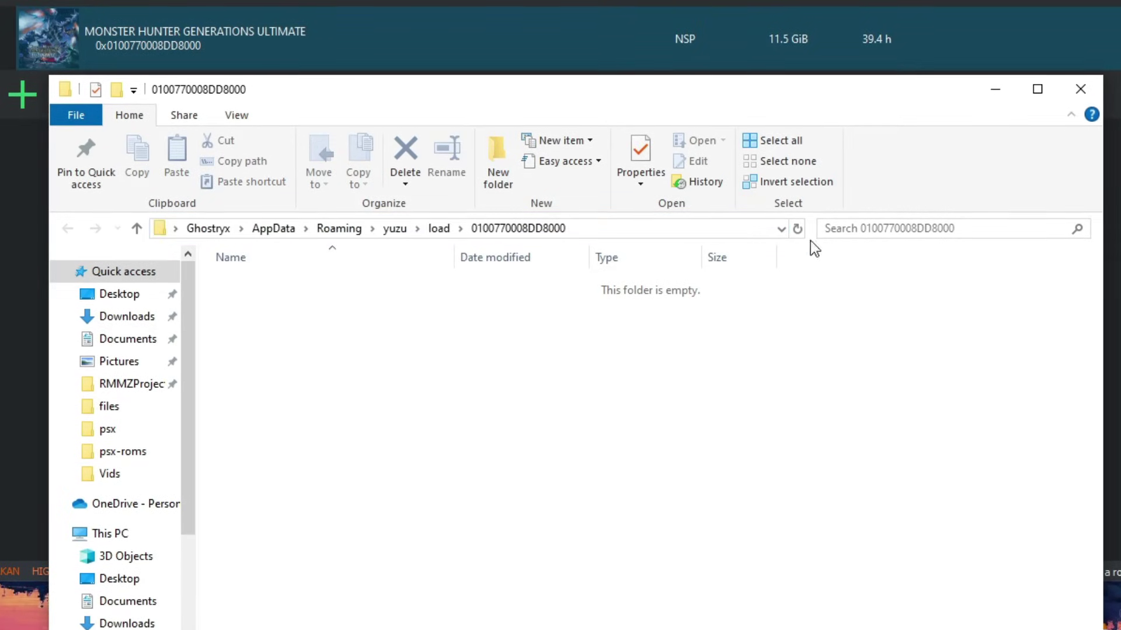
left_click(995, 89)
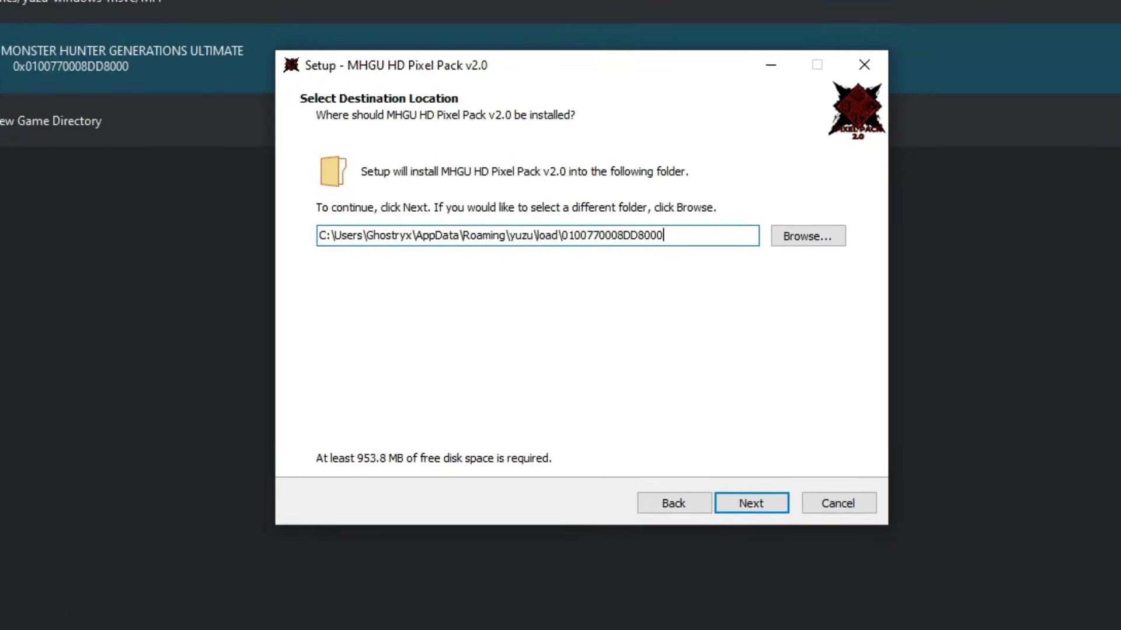
left_click_drag(660, 239, 265, 246)
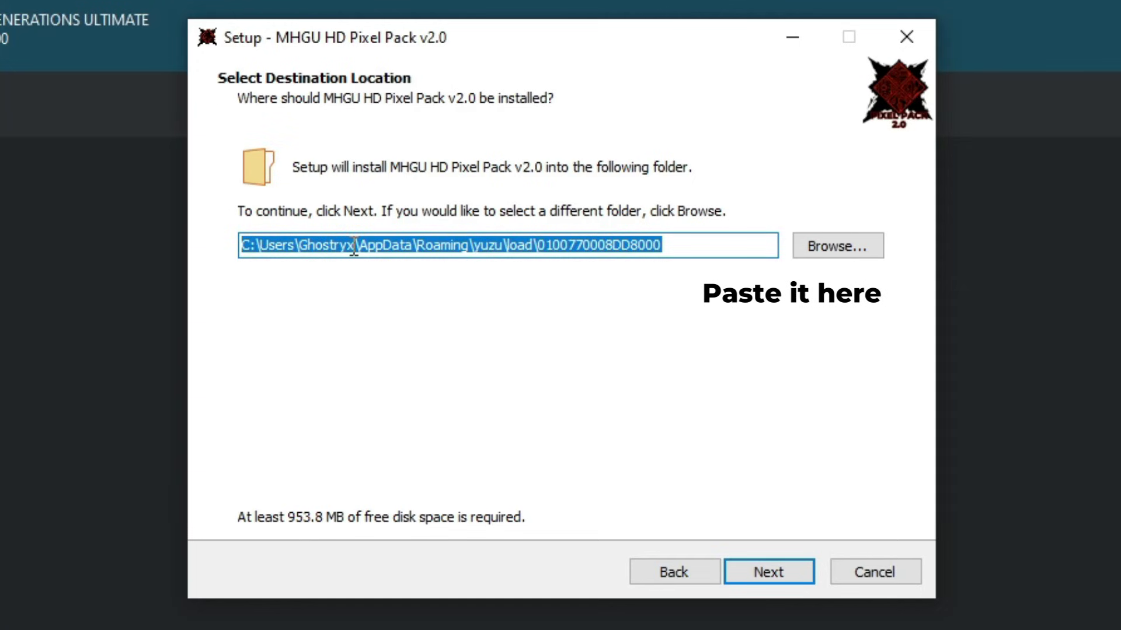
right_click(355, 248)
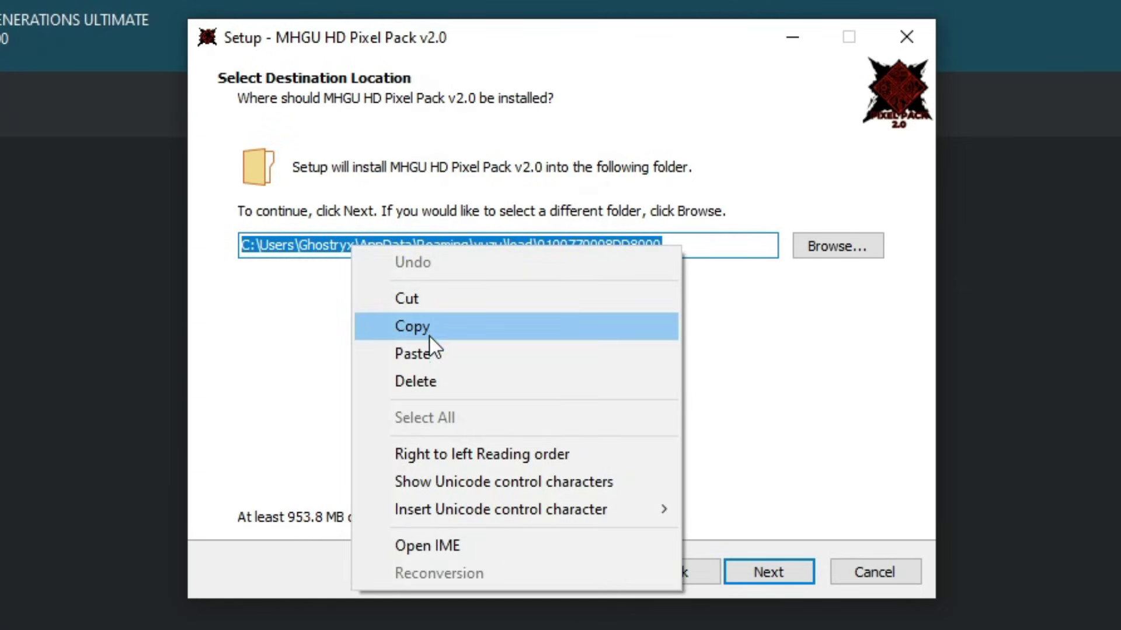
left_click(432, 357)
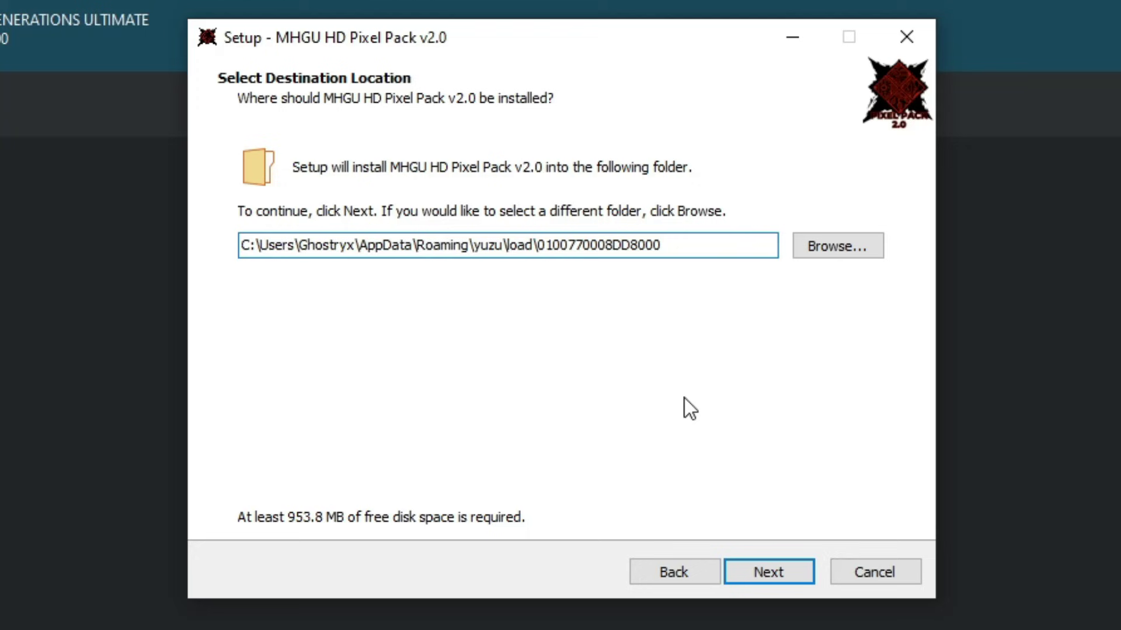
left_click(756, 565)
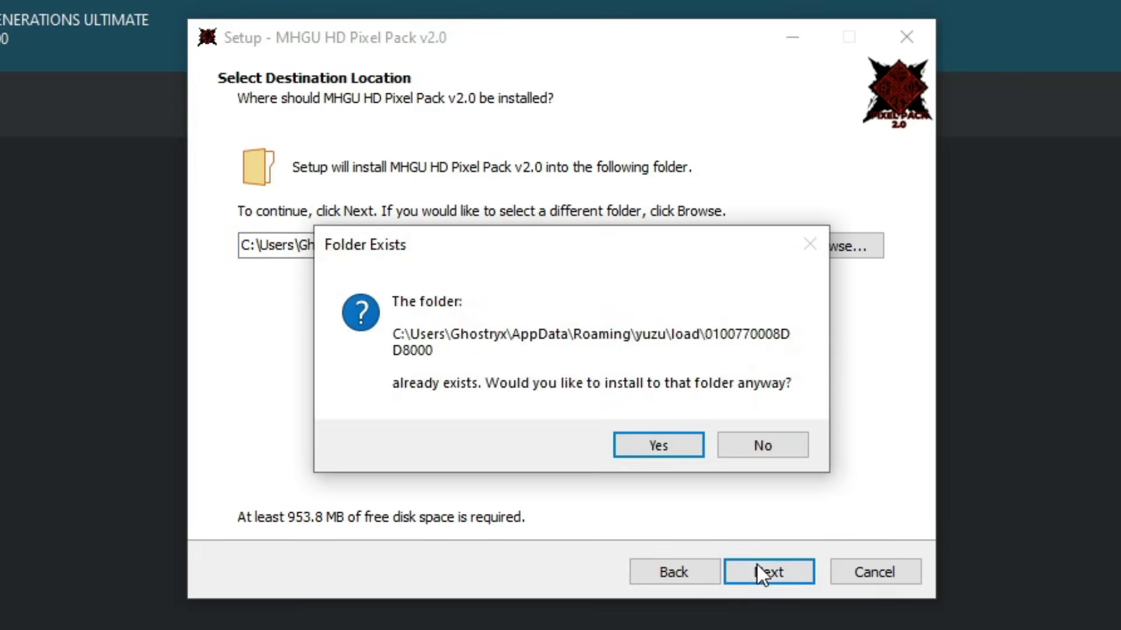
left_click(652, 447)
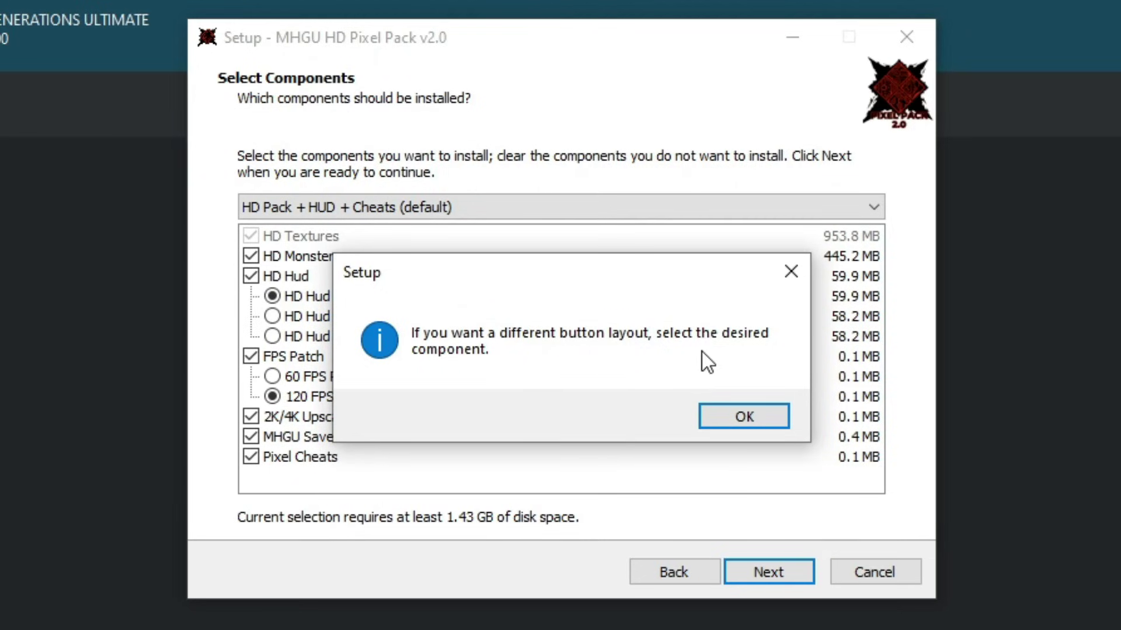
left_click(739, 422)
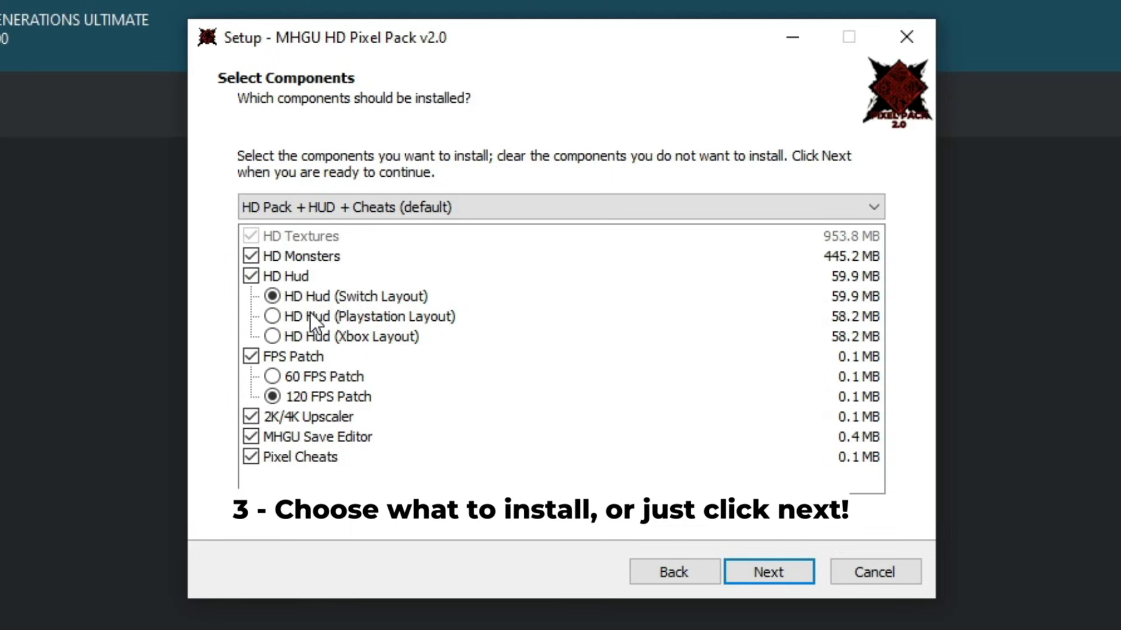
- Choose the 'HD Pack + HUD + Cheats (default)' install preset
left_click(404, 209)
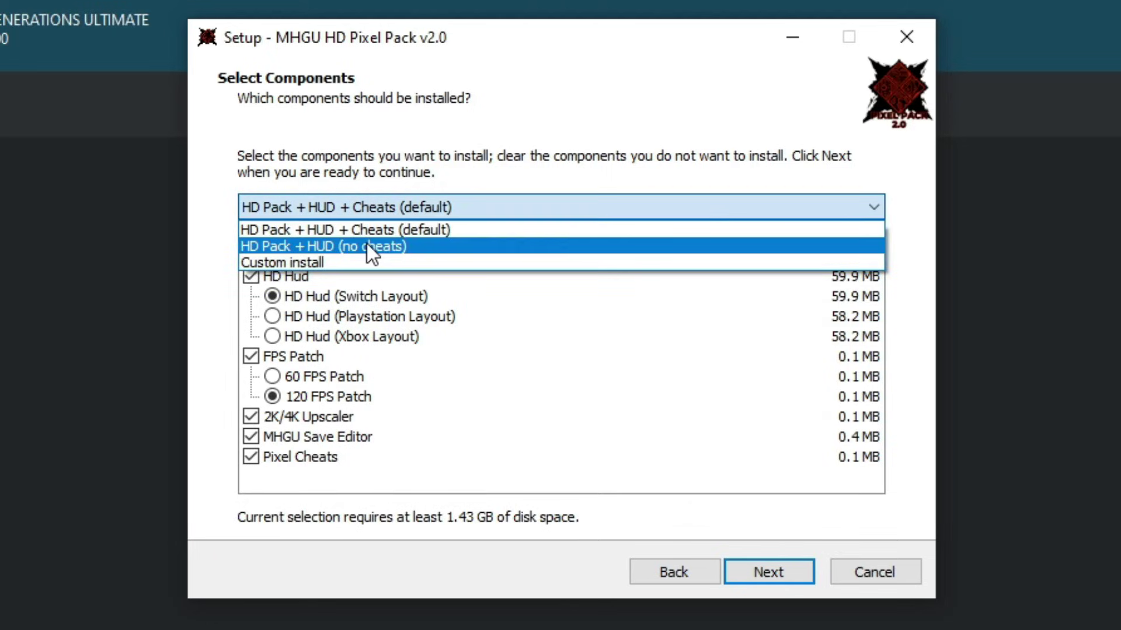
left_click(399, 246)
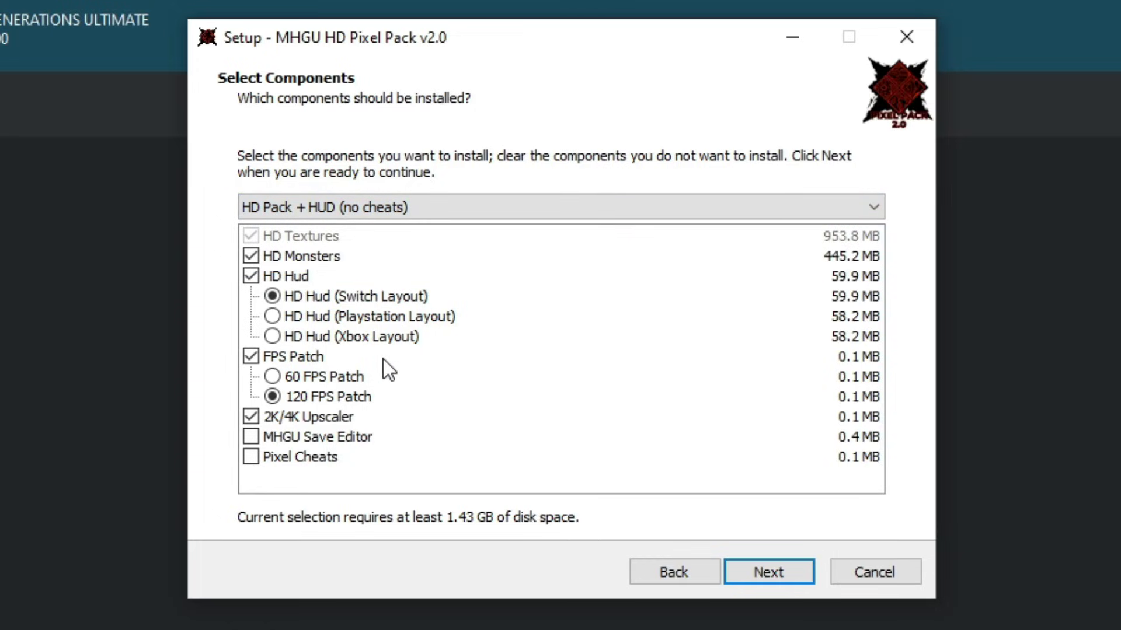
left_click(403, 208)
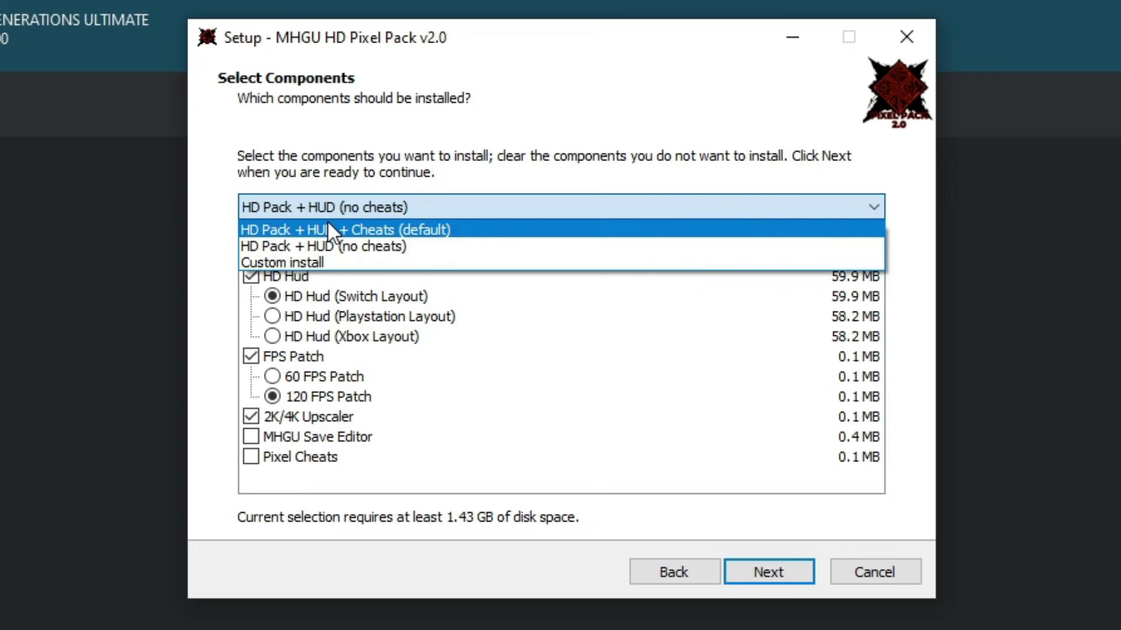
left_click(328, 227)
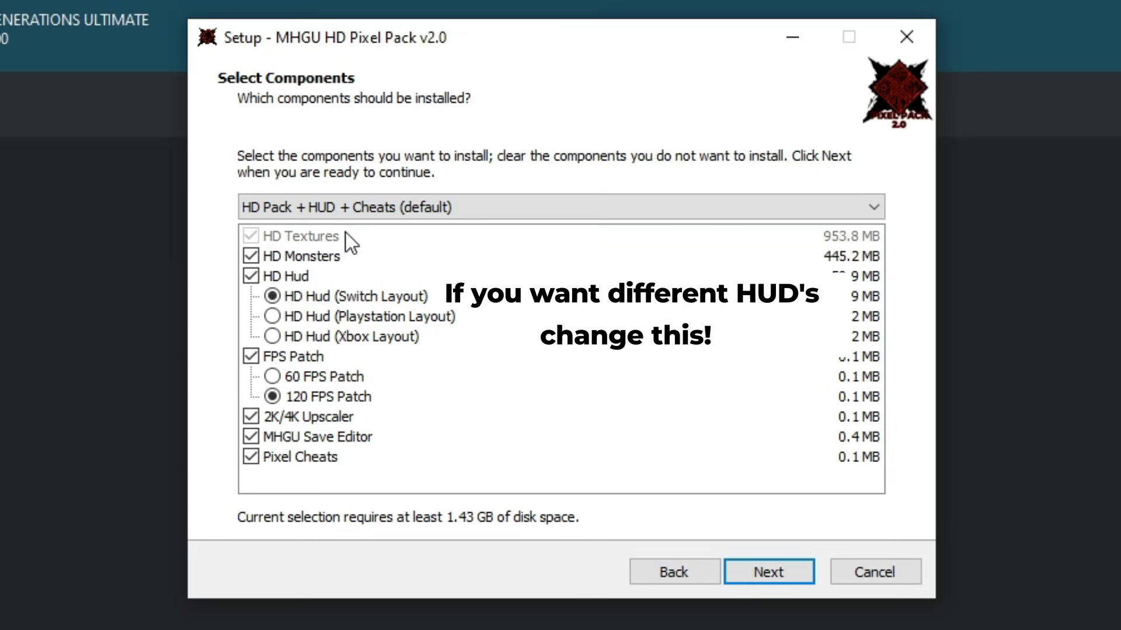
- Select the HD Hud (Playstation Layout) and the 120 FPS Patch, then continue to the summary
left_click(279, 315)
left_click(280, 333)
left_click(276, 311)
left_click(358, 297)
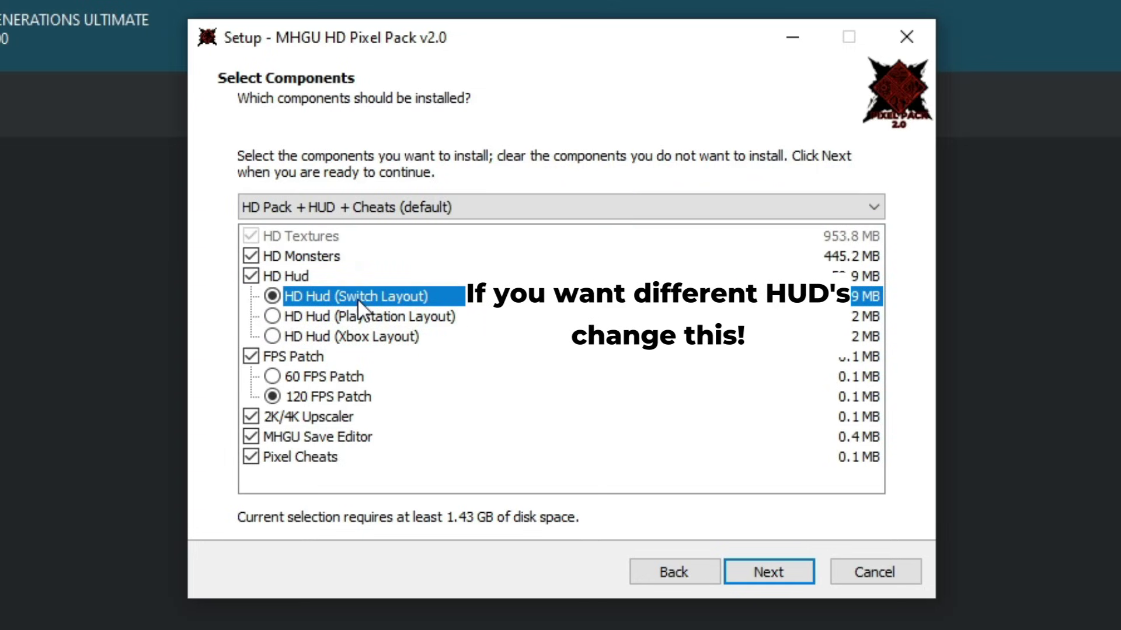
left_click(376, 320)
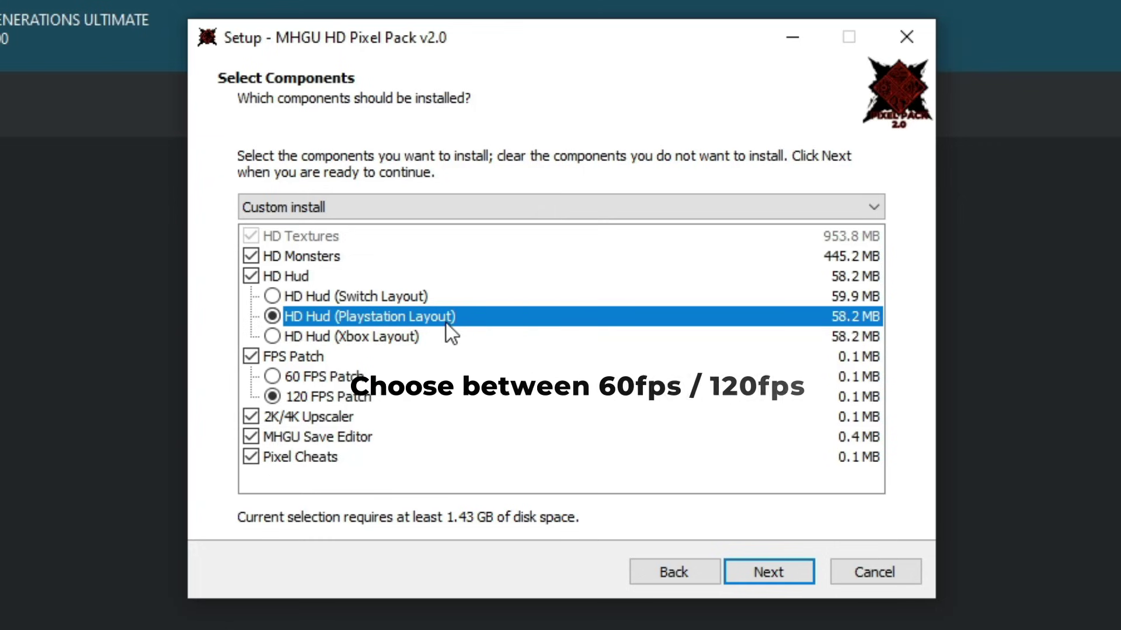
left_click(297, 378)
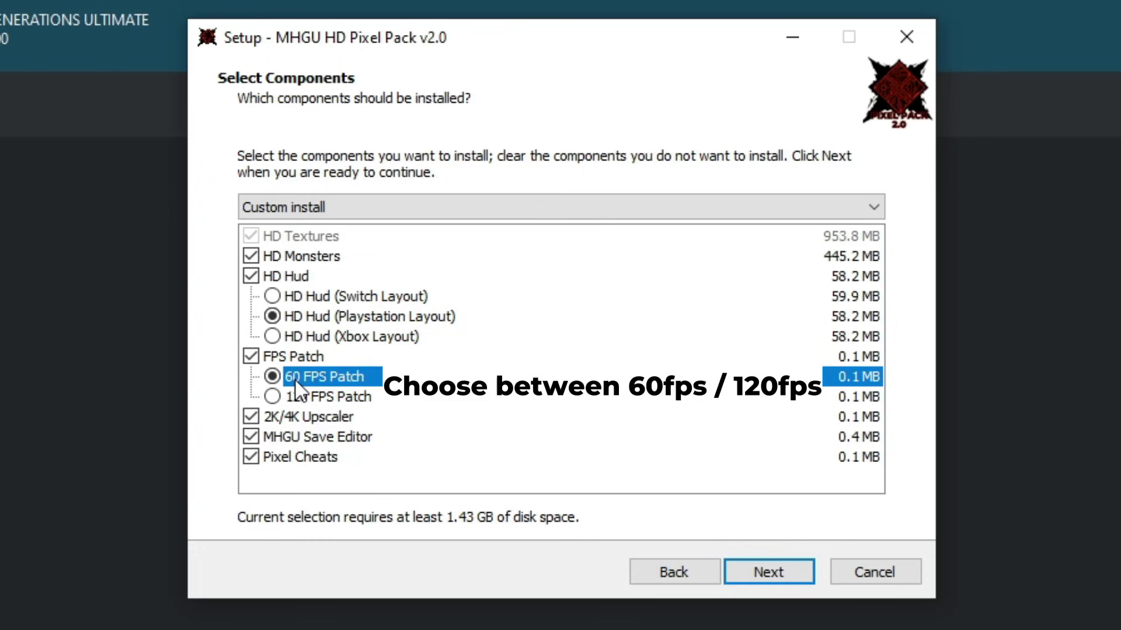
left_click(369, 398)
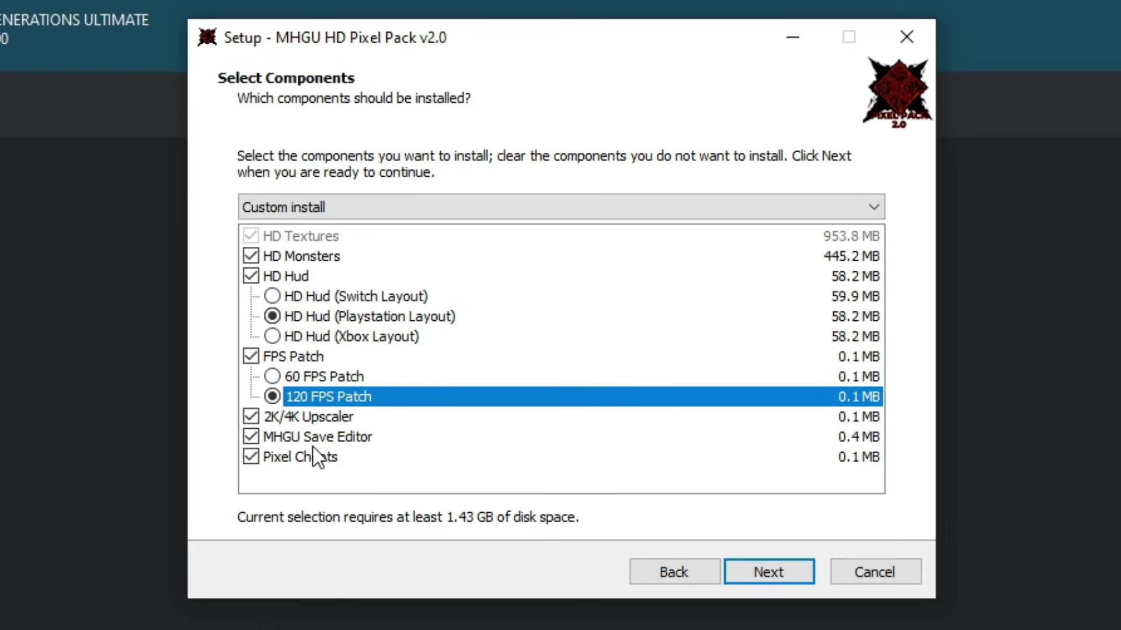
left_click(768, 572)
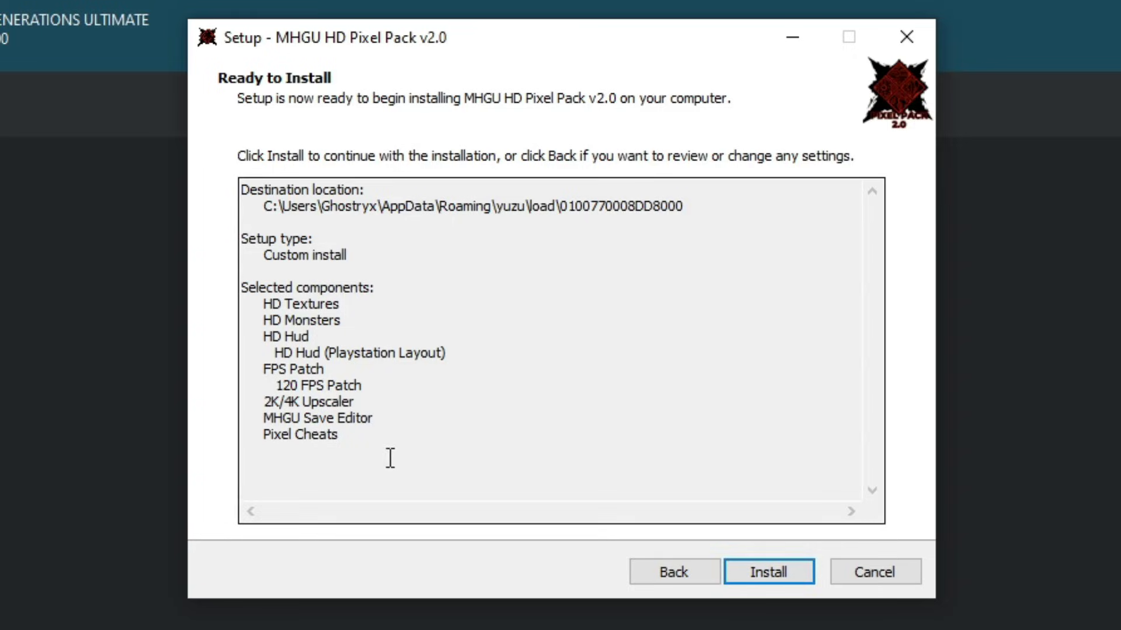
- Install the selected pixel pack components and wait for the Completing page
left_click(748, 573)
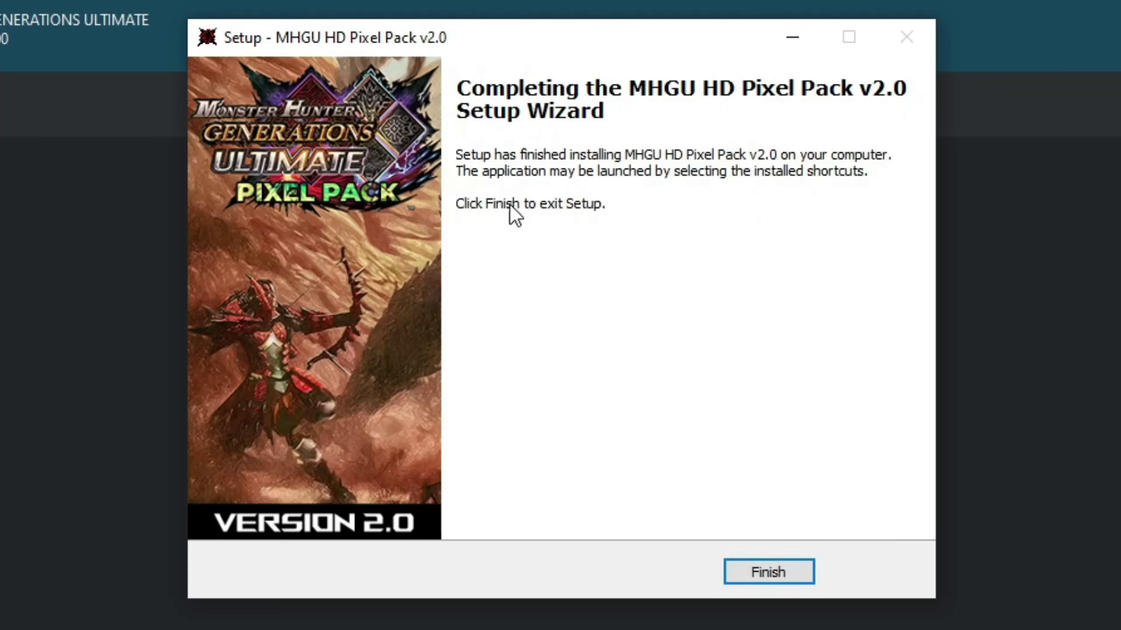
- Finish setup, open the game's mod data folder, and check the Pixel Cheats and HD UI Playstation folders
left_click(769, 570)
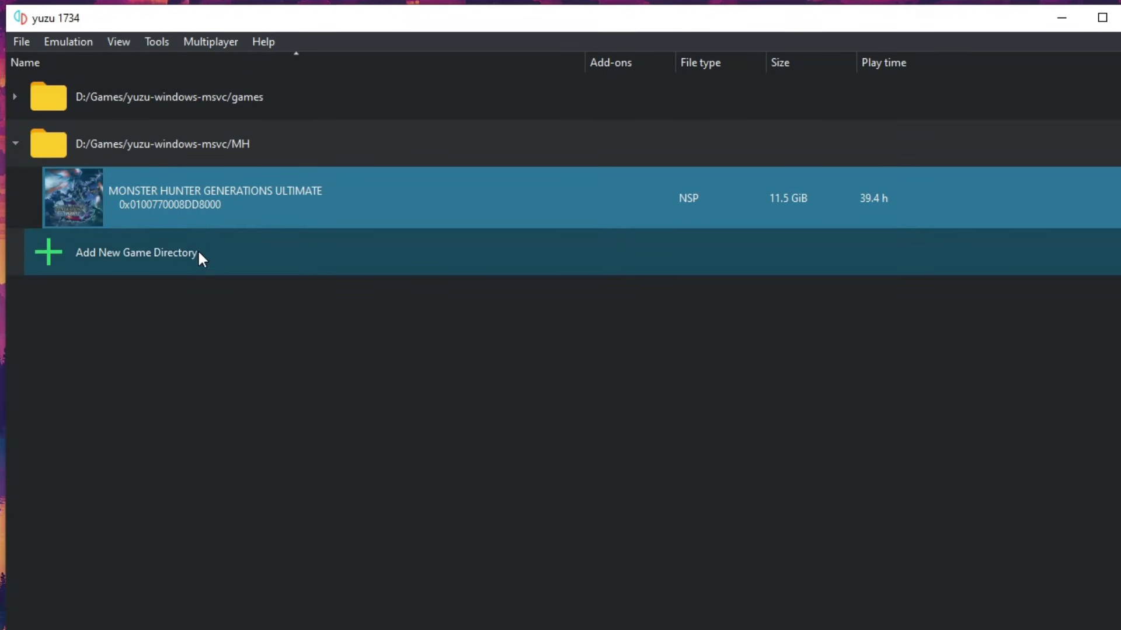
right_click(200, 195)
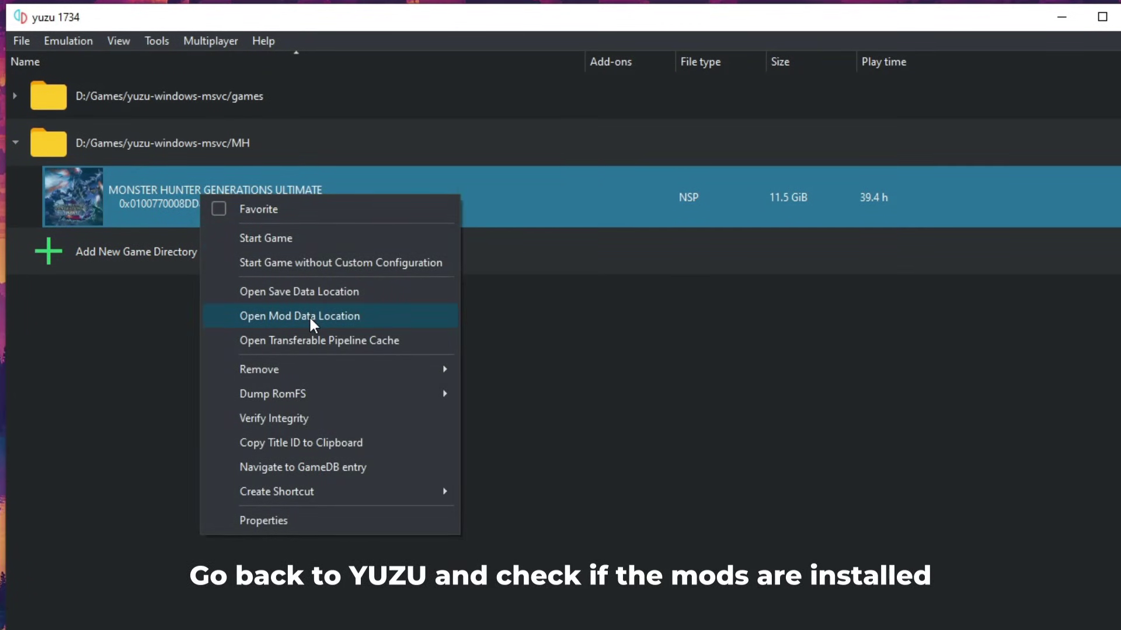
left_click(370, 314)
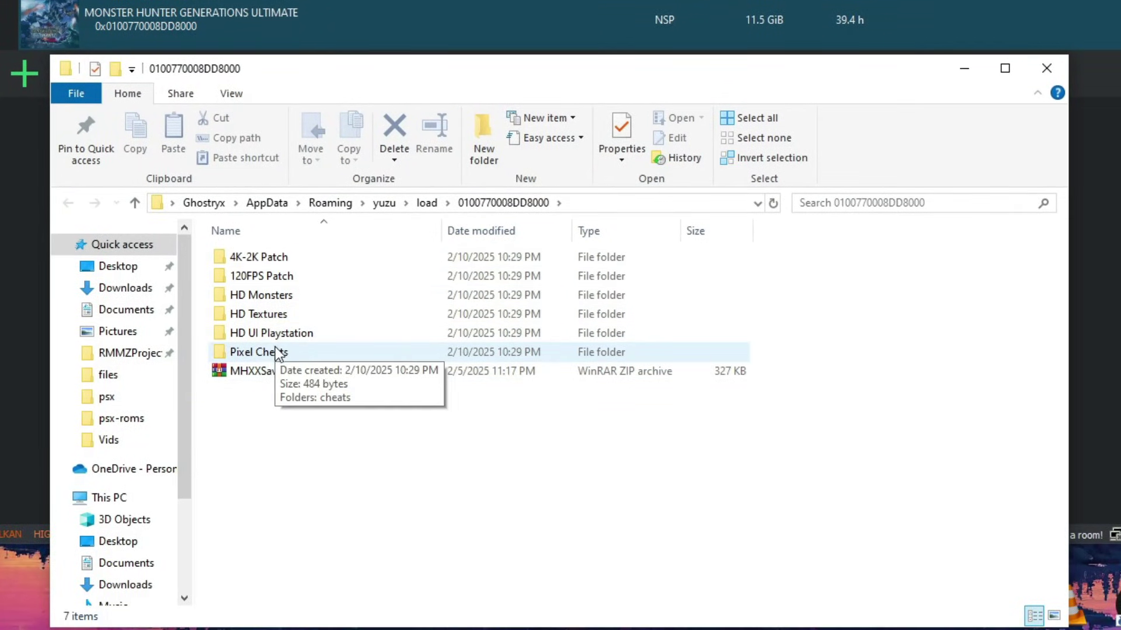
double_click(274, 351)
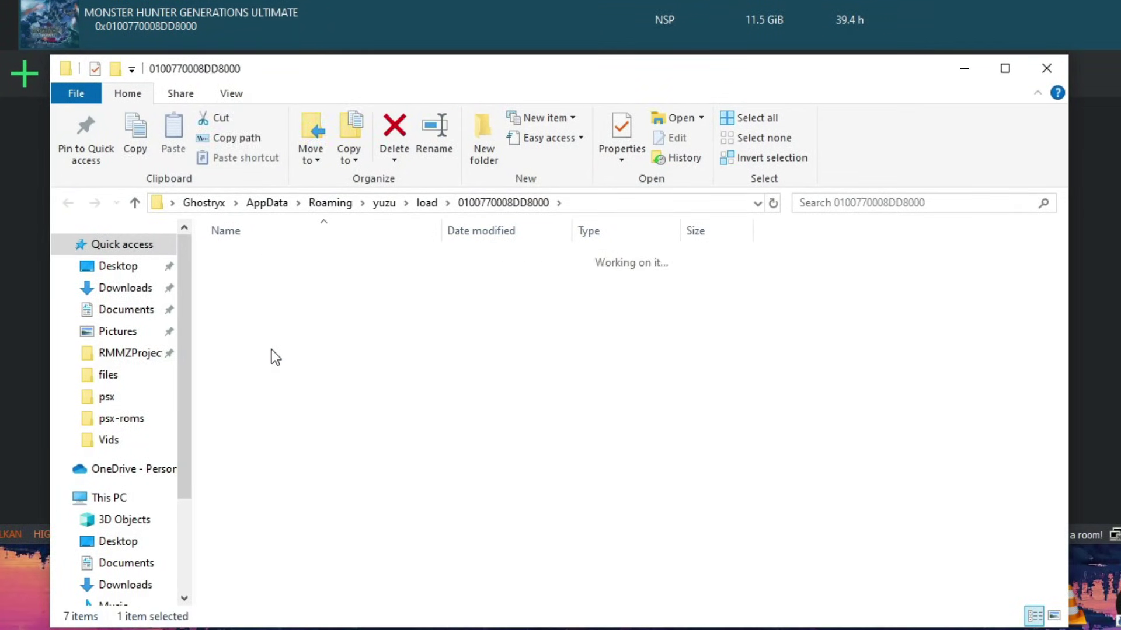
key("alt+Left")
double_click(281, 332)
key("alt+Left")
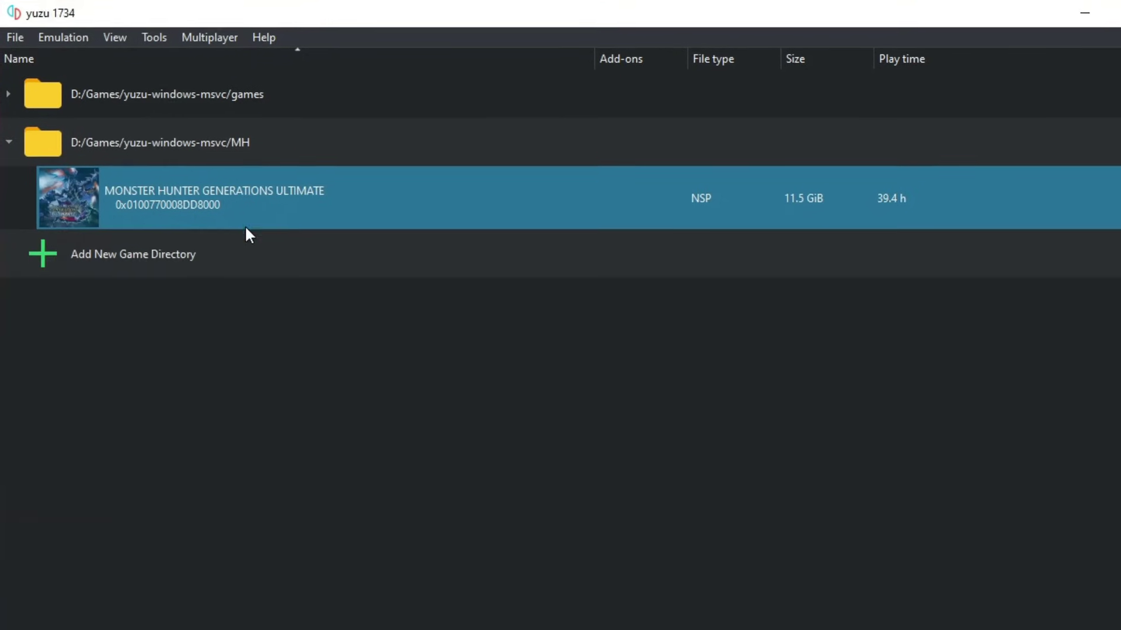
- Verify all six patches are ticked in the game's Properties Add-Ons list, then close it
right_click(214, 197)
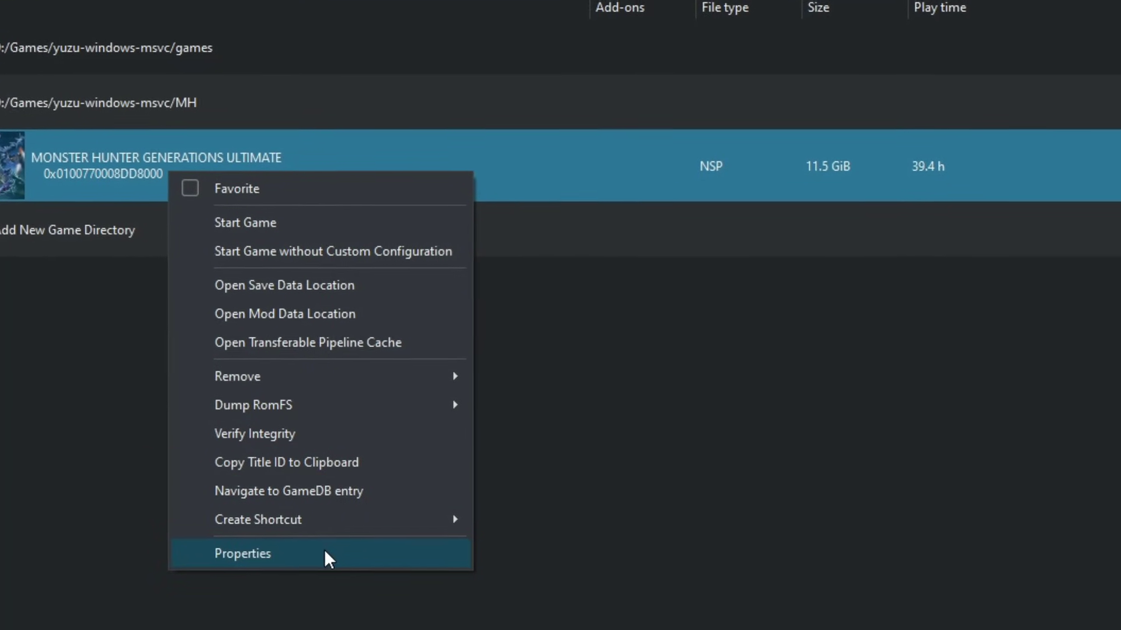
left_click(278, 561)
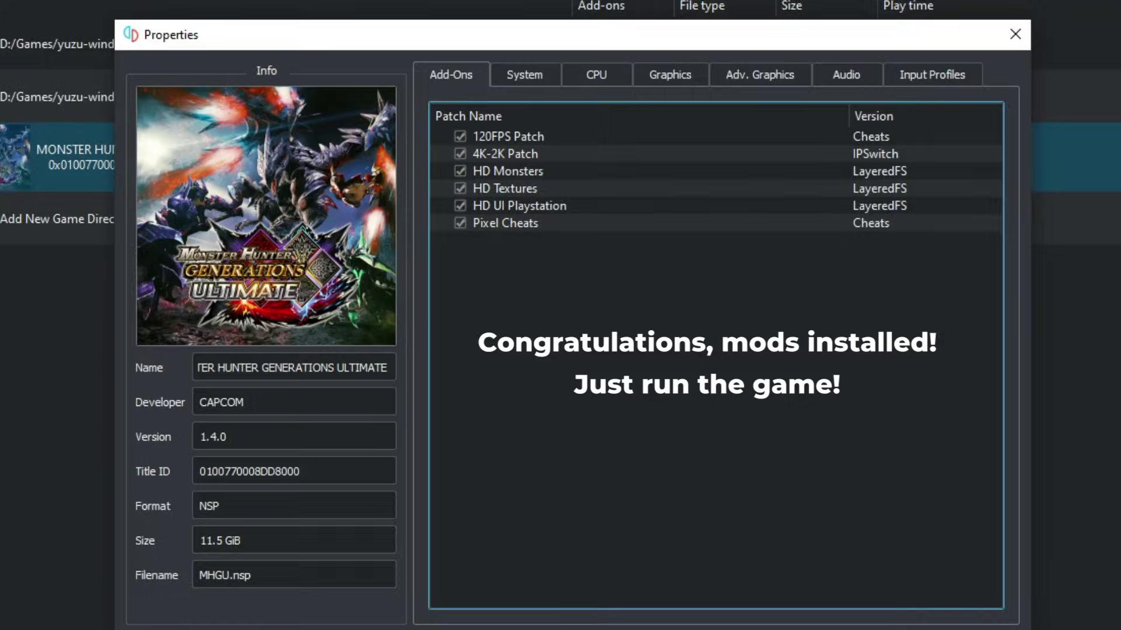
left_click(818, 607)
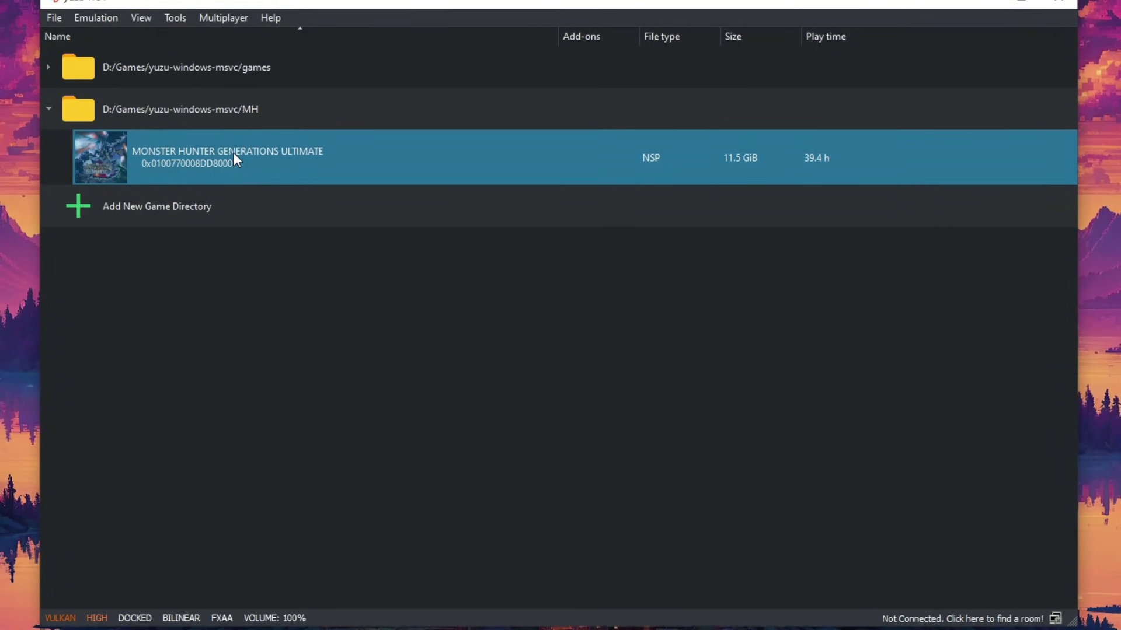
- Launch Monster Hunter Generations Ultimate and load the saved hunter from the title screen
double_click(234, 152)
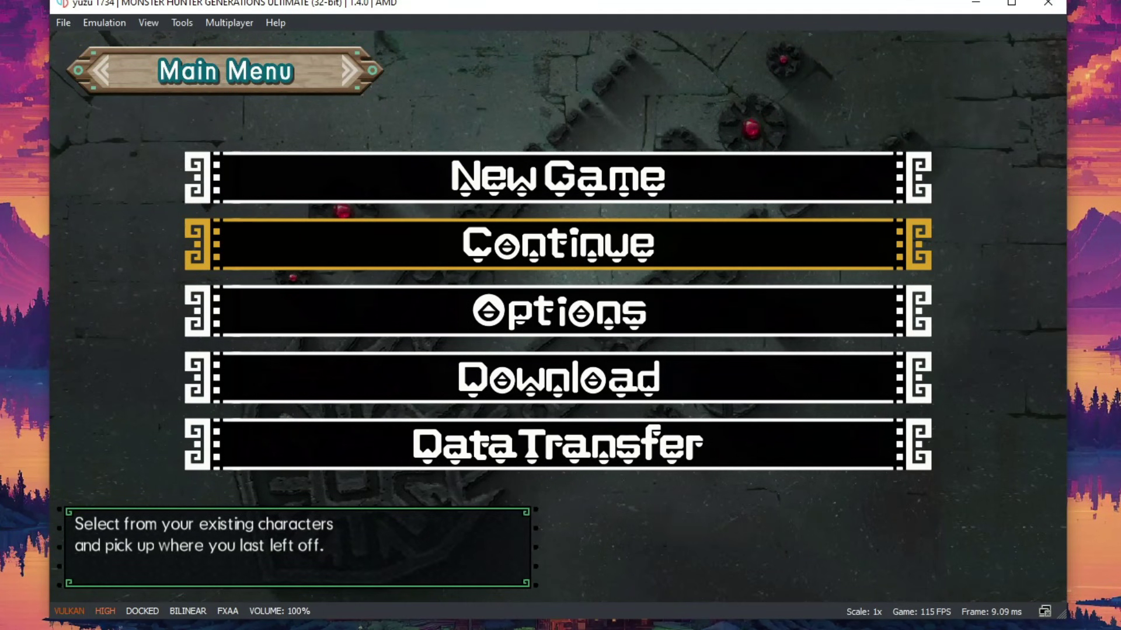
key("c")
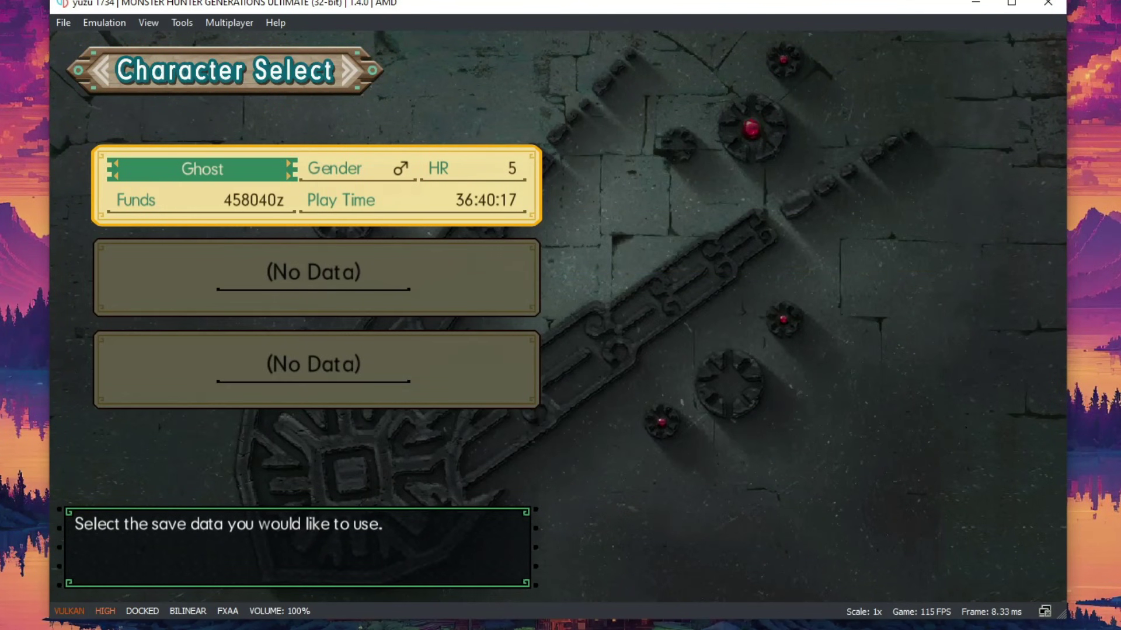
key("c")
key("c")
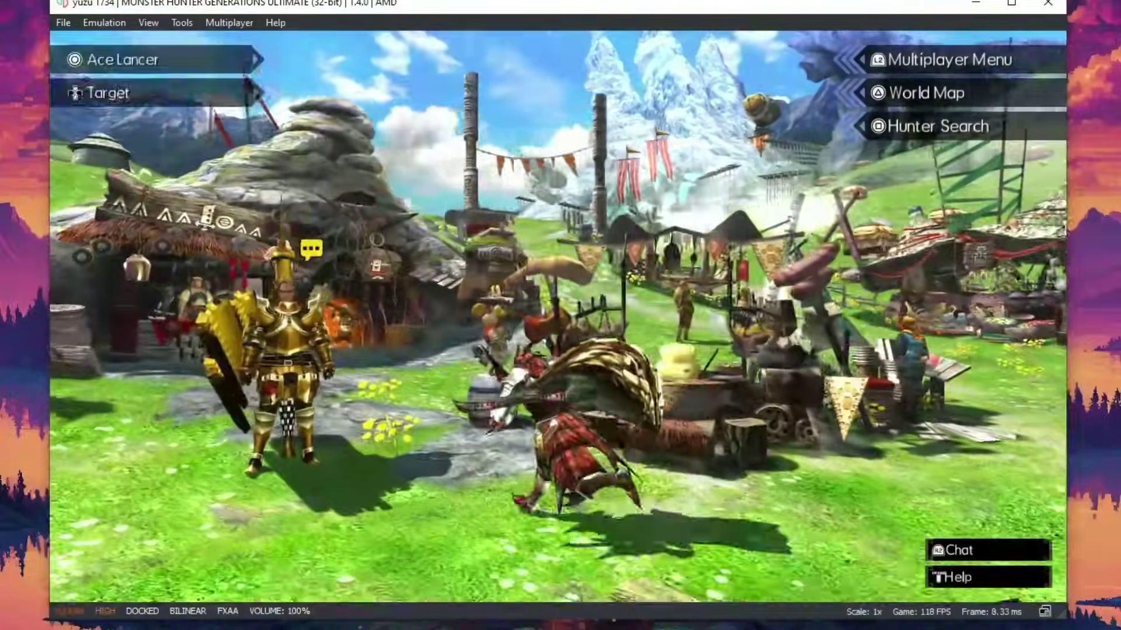
- Run the hunter through the village and browse the Item Pouch from the in-game menu
key("w")
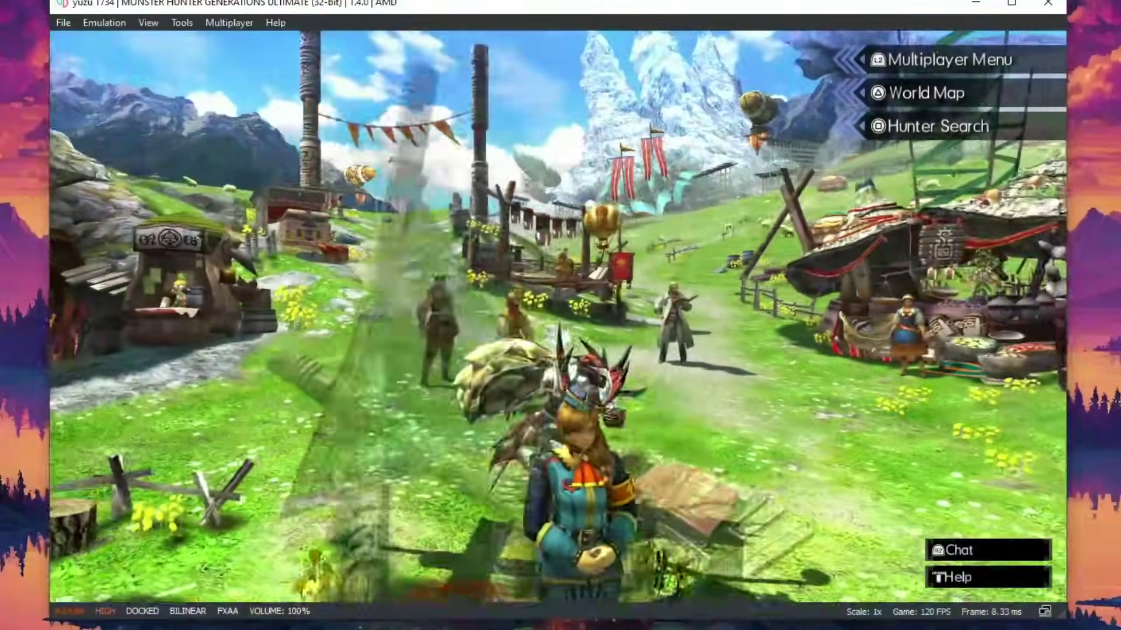
key("w")
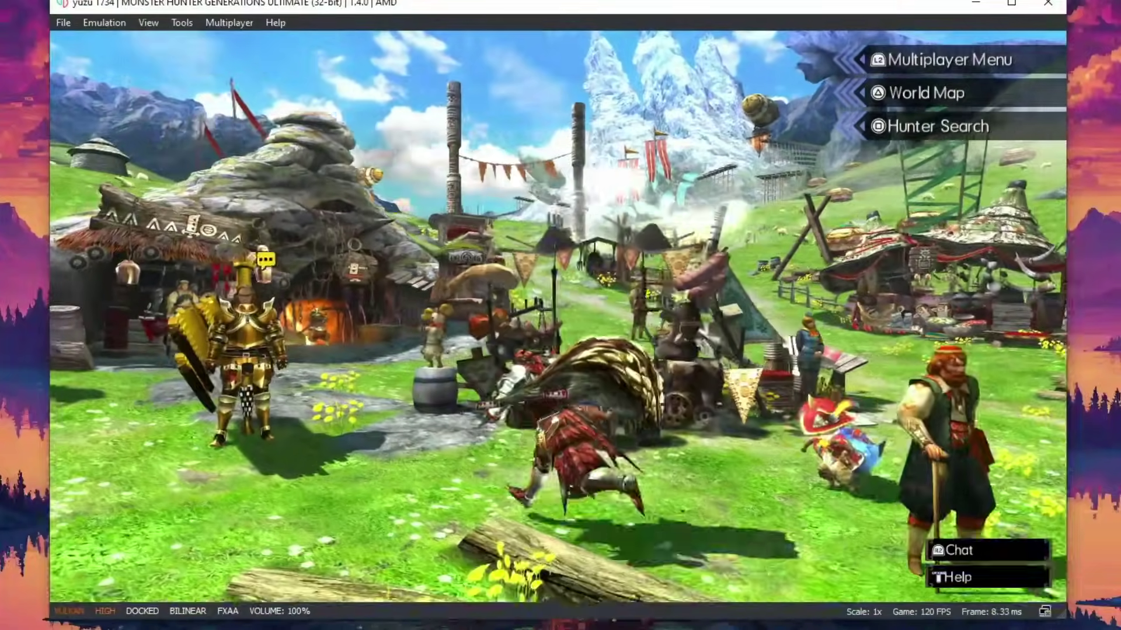
key("w")
key("m")
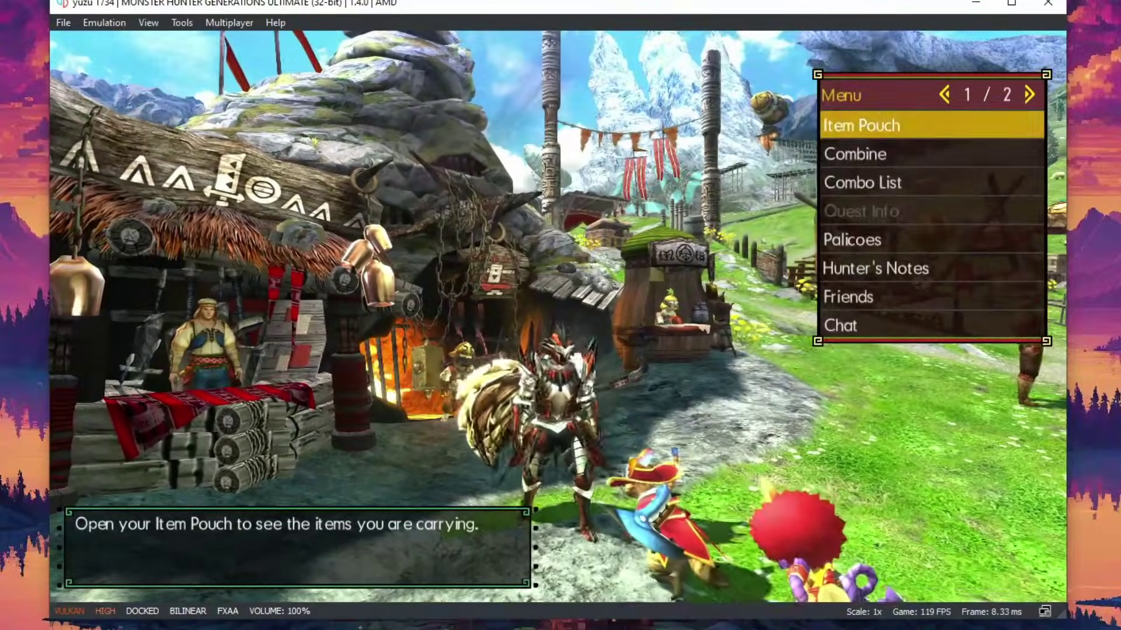
key("c")
key("s")
key("s")
key("s")
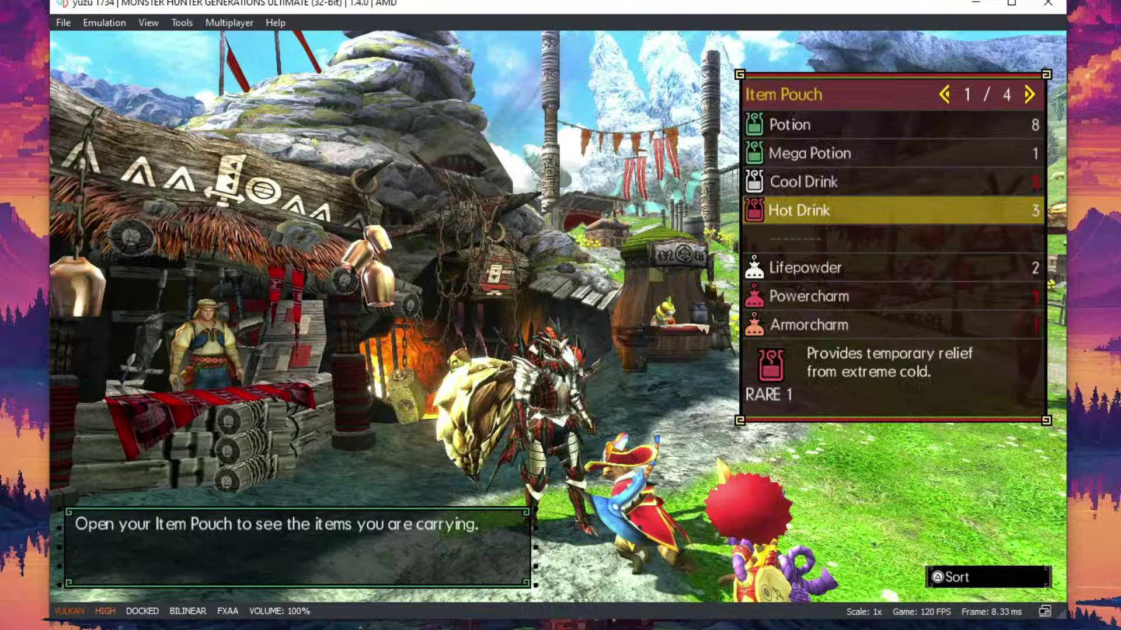
key("v")
key("x")
key("x")
- Close the menu, keep walking around the village, then quit yuzu with Alt+F4
key("x")
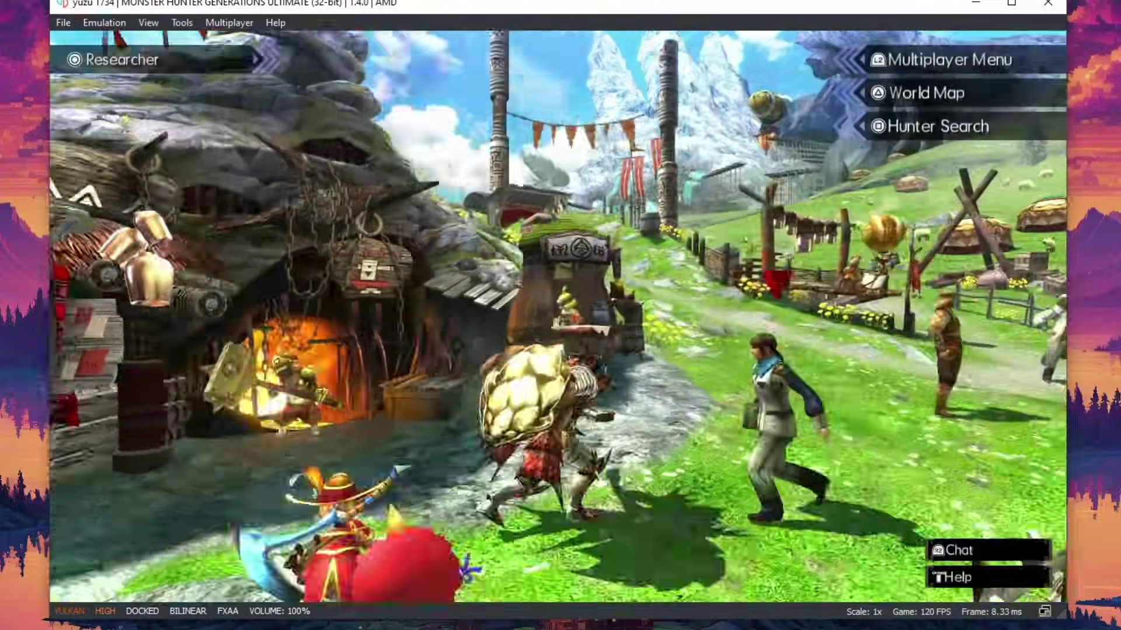
key("w")
key("r")
key("x")
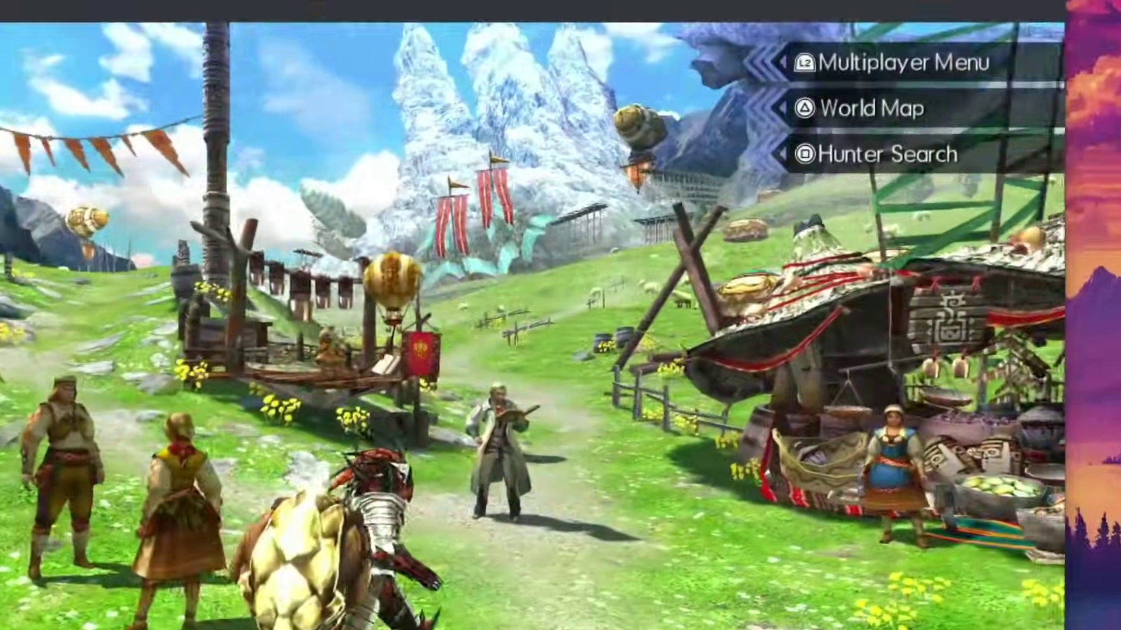
key("d")
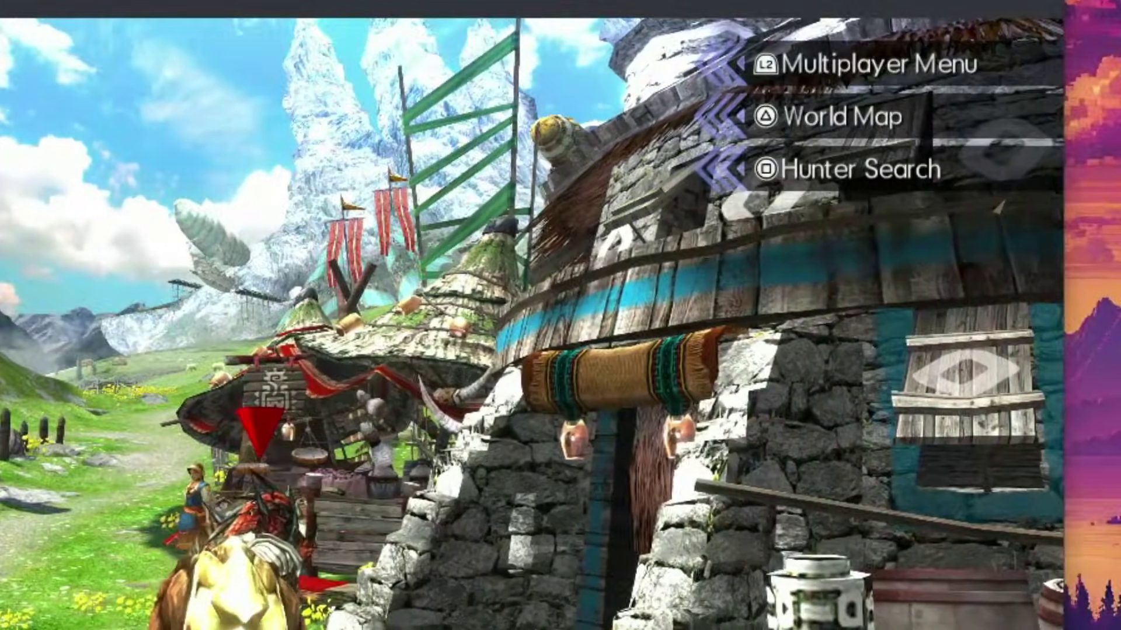
key("alt+F4")
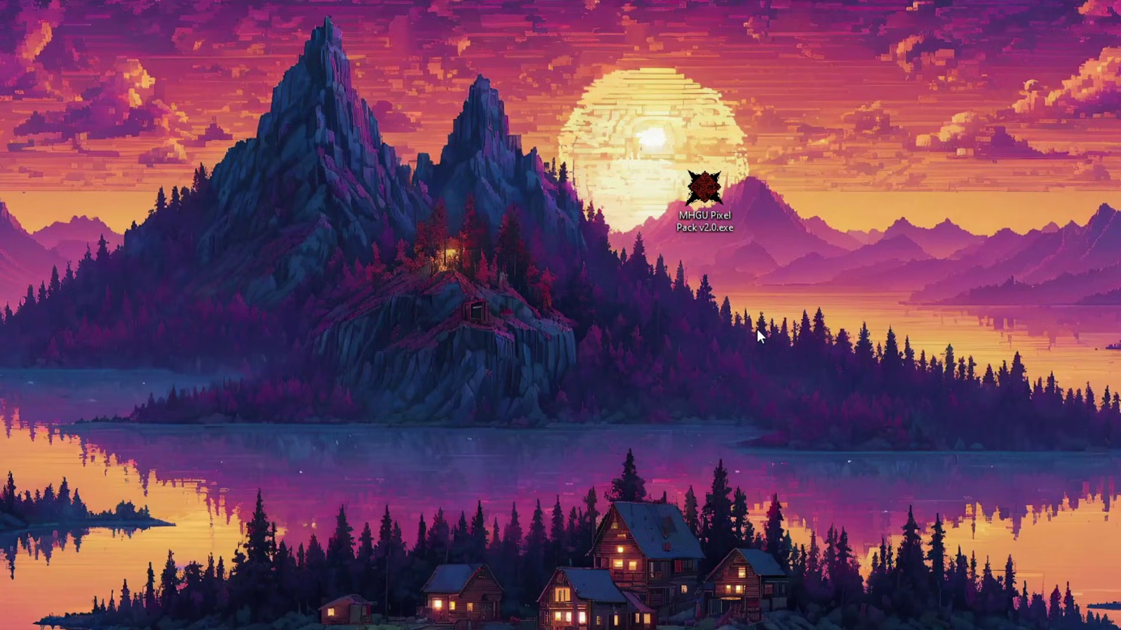
- Refresh the desktop, launch Ryujinx and dismiss the GitHub release error
right_click(699, 353)
left_click(744, 424)
double_click(1089, 36)
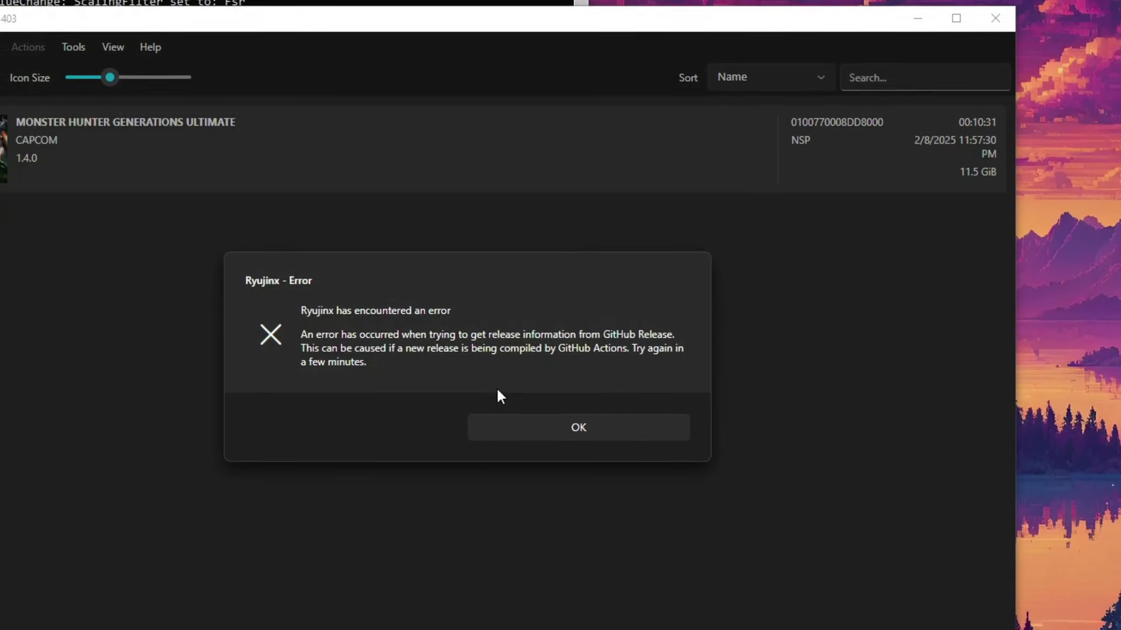
left_click(517, 429)
right_click(141, 161)
left_click(71, 281)
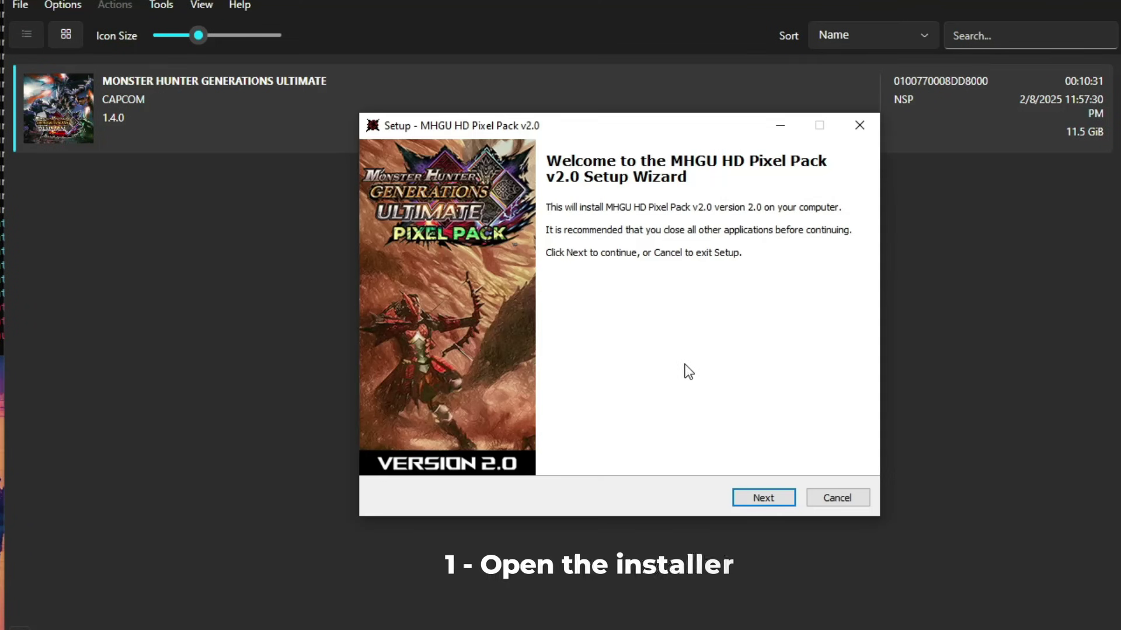
- Advance past the welcome and information pages and select the whole destination path
left_click(765, 499)
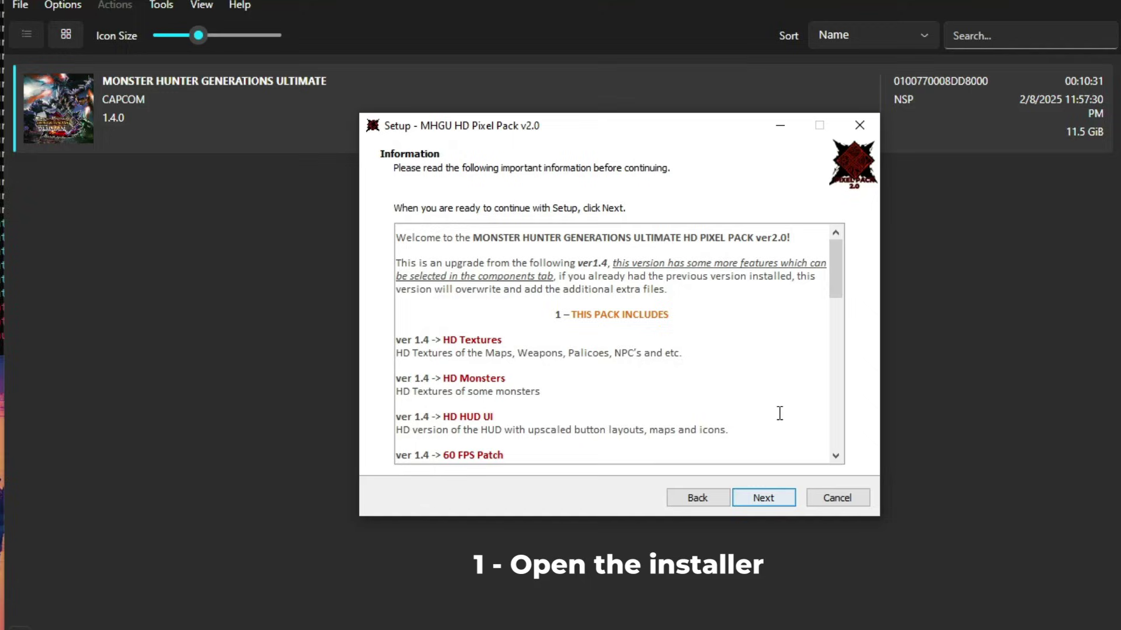
left_click(765, 499)
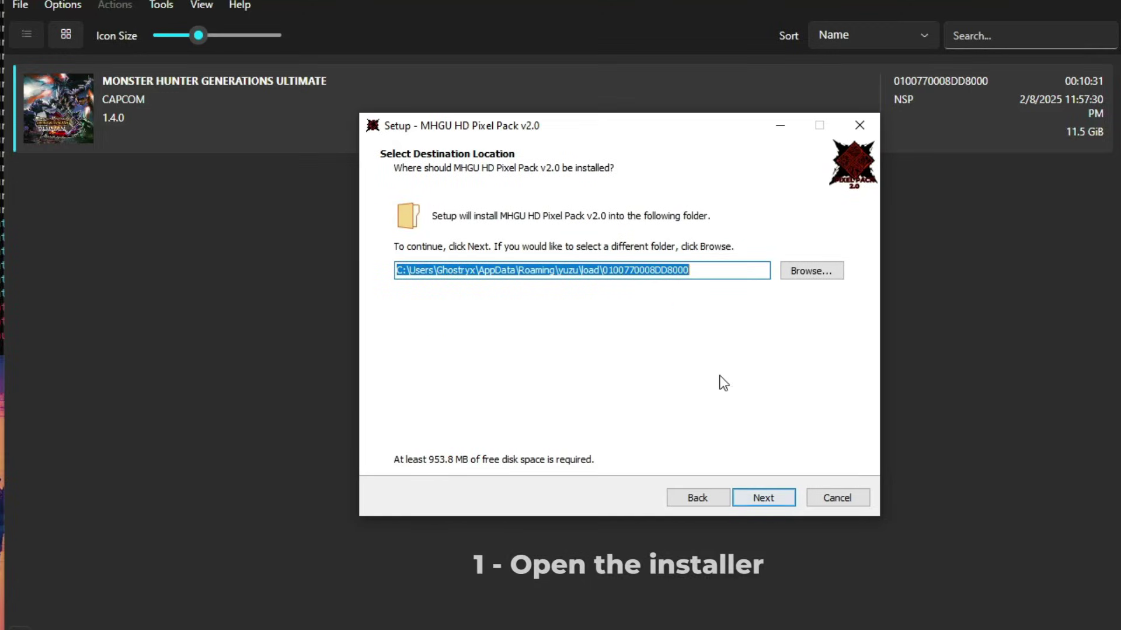
left_click(715, 272)
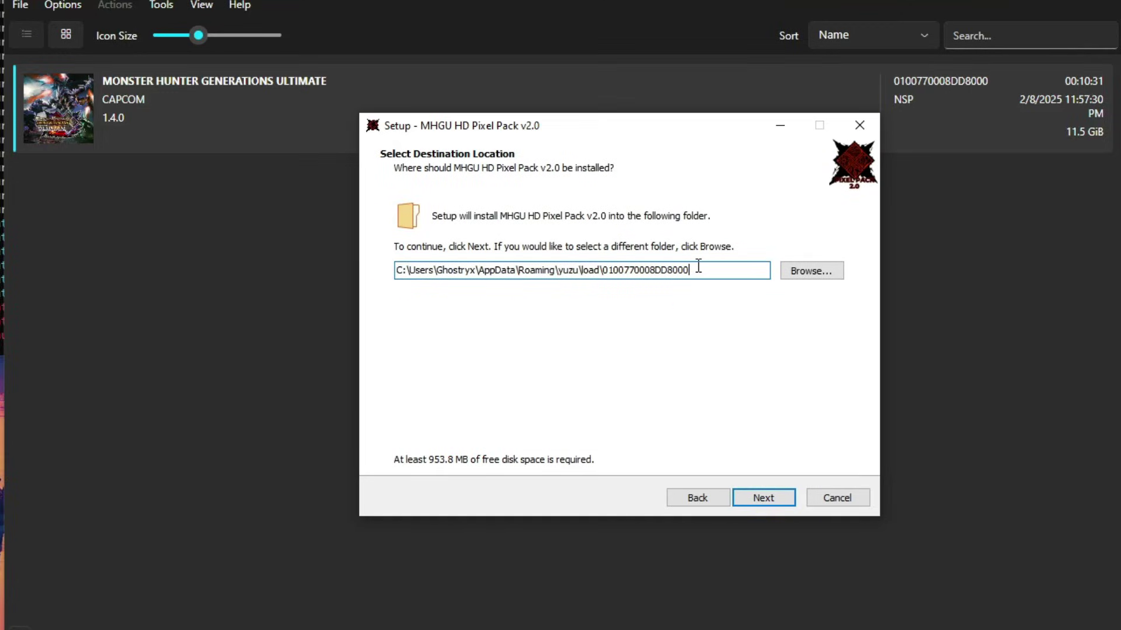
left_click_drag(698, 266, 380, 287)
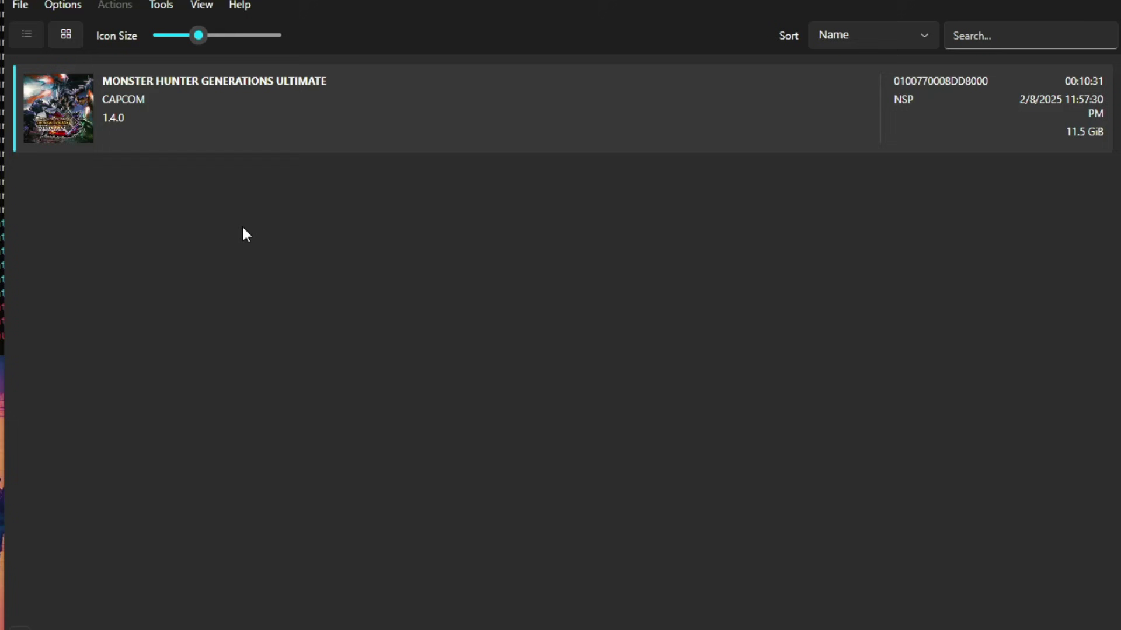
- Open the Monster Hunter game's mods folder from Ryujinx in File Explorer
right_click(192, 112)
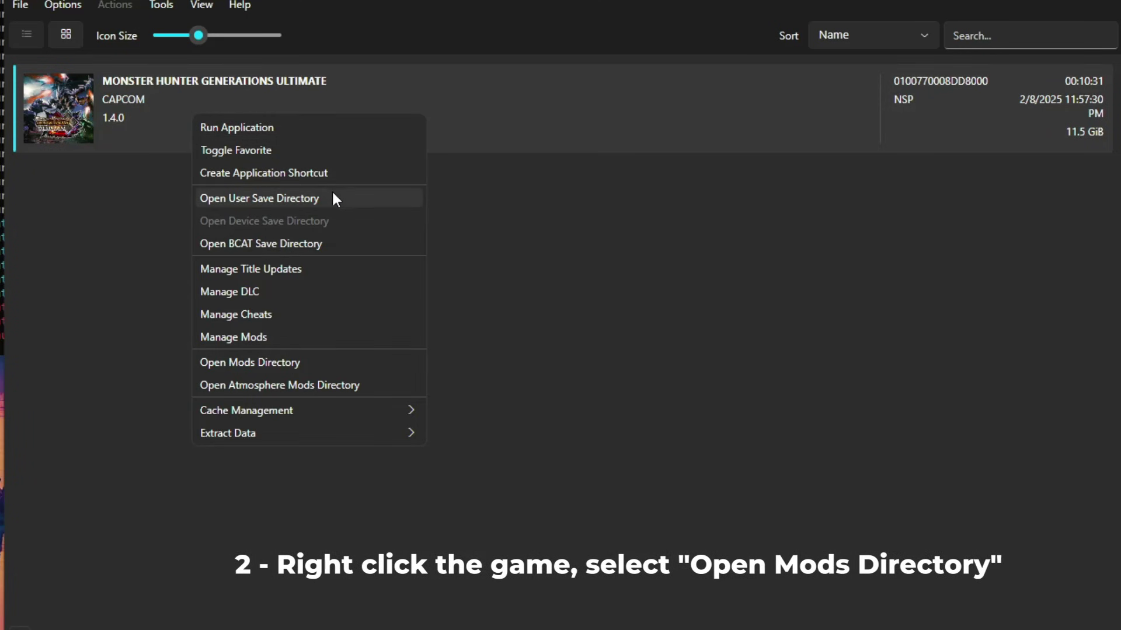
left_click(287, 362)
left_click(726, 322)
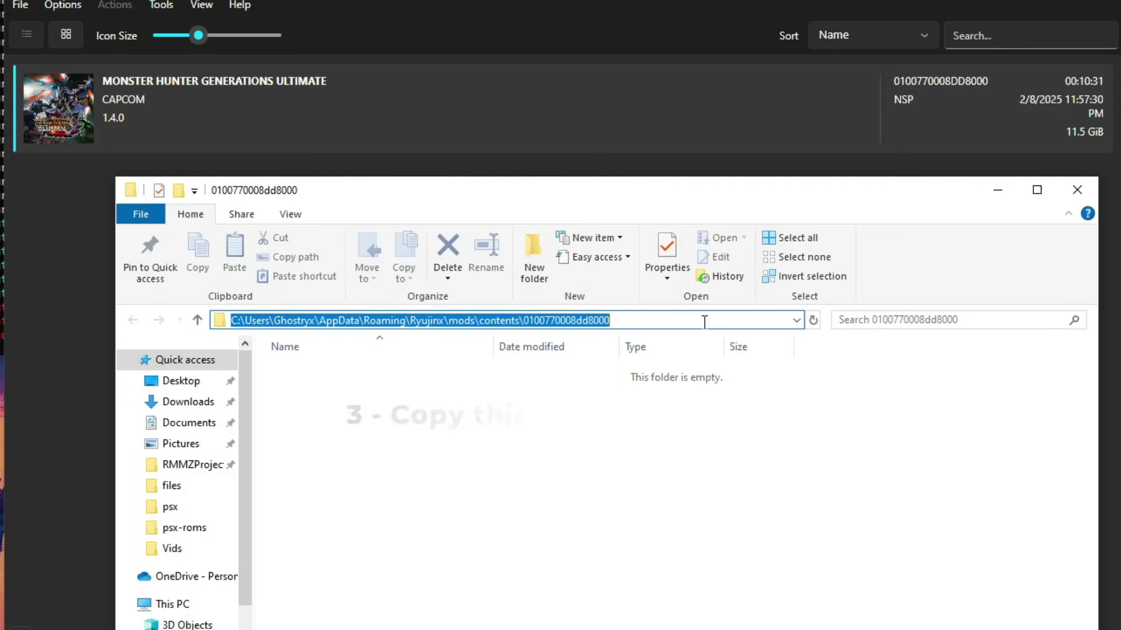
left_click(653, 323)
key("ctrl+a")
left_click(509, 480)
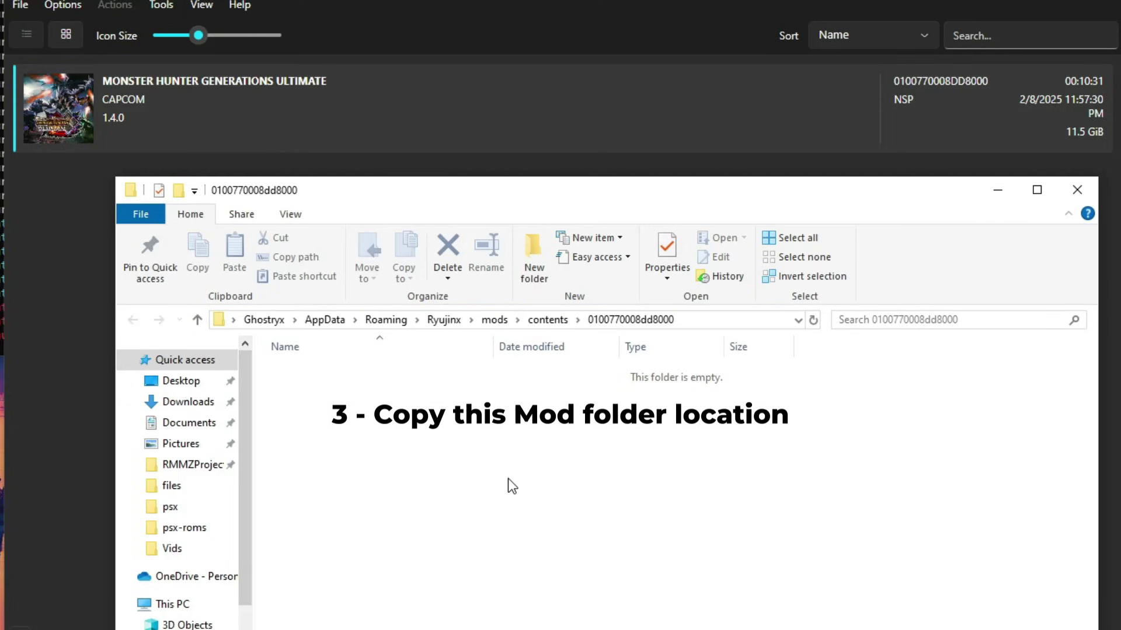
left_click(700, 325)
left_click(688, 321)
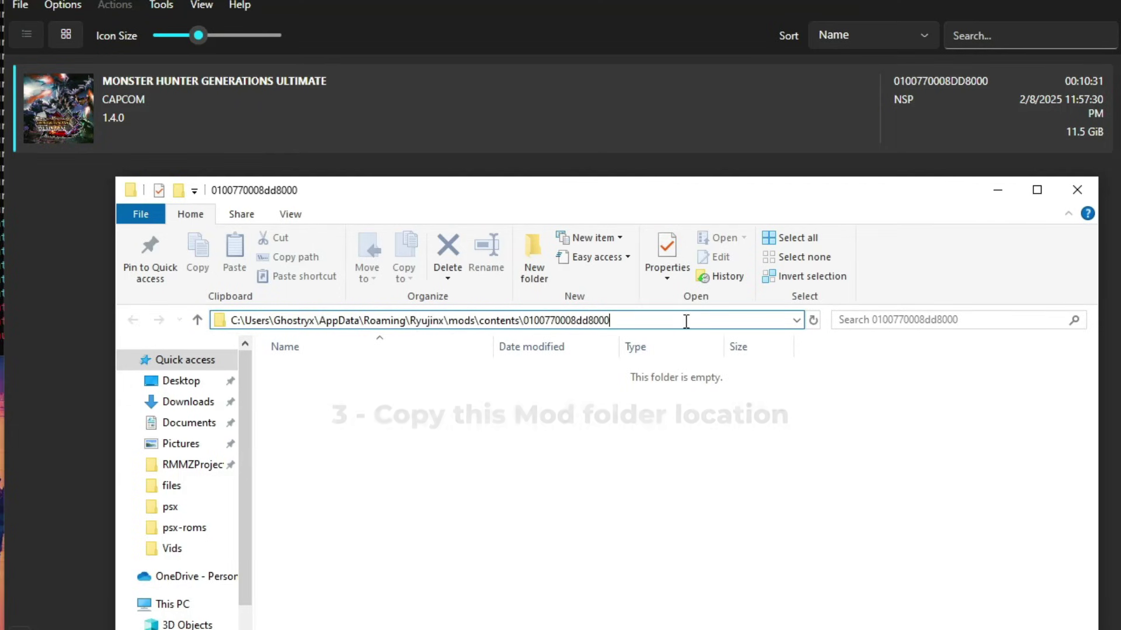
left_click_drag(688, 320, 222, 321)
right_click(329, 323)
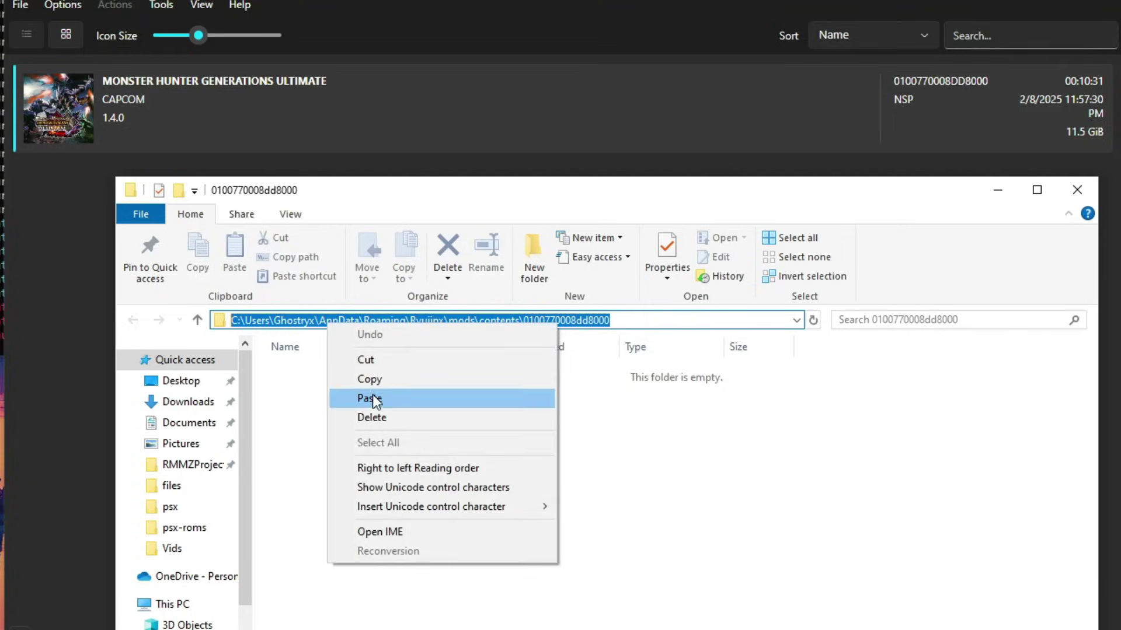
left_click(358, 376)
left_click(997, 239)
left_click(997, 190)
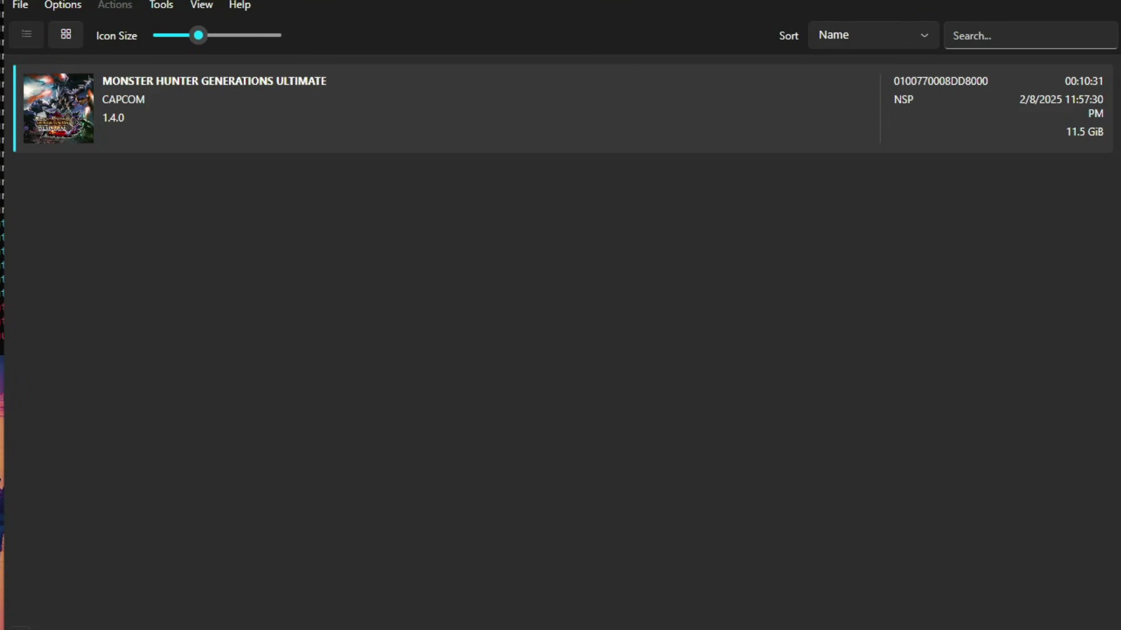
- Replace the installer's destination with the pasted Ryujinx mods folder path
key("ctrl+v")
left_click_drag(693, 271, 396, 271)
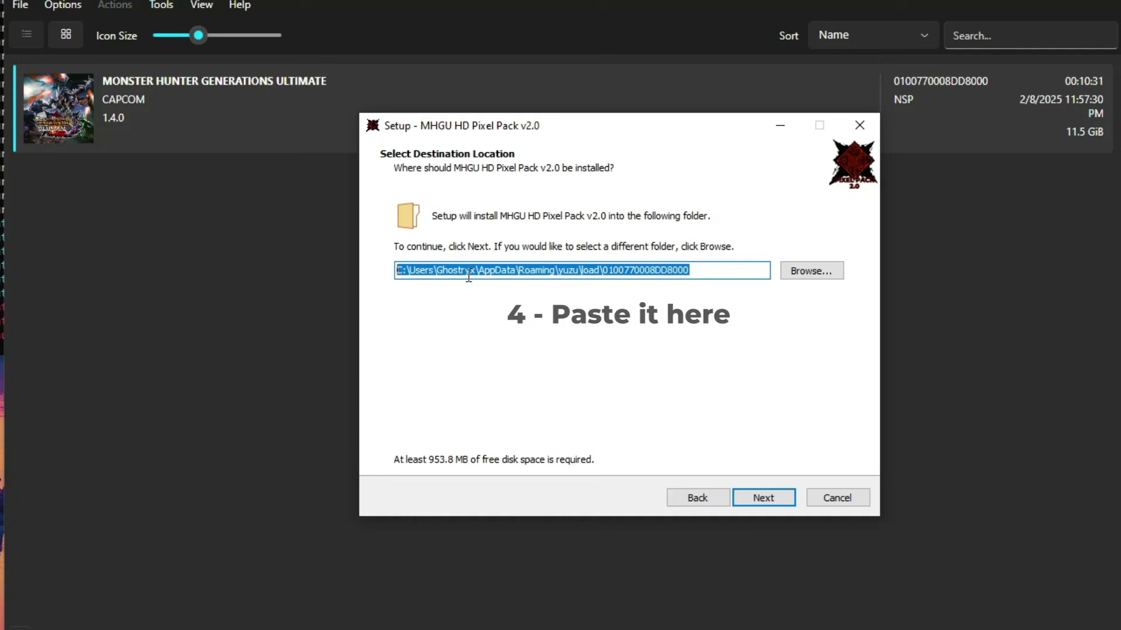
right_click(470, 271)
left_click(517, 344)
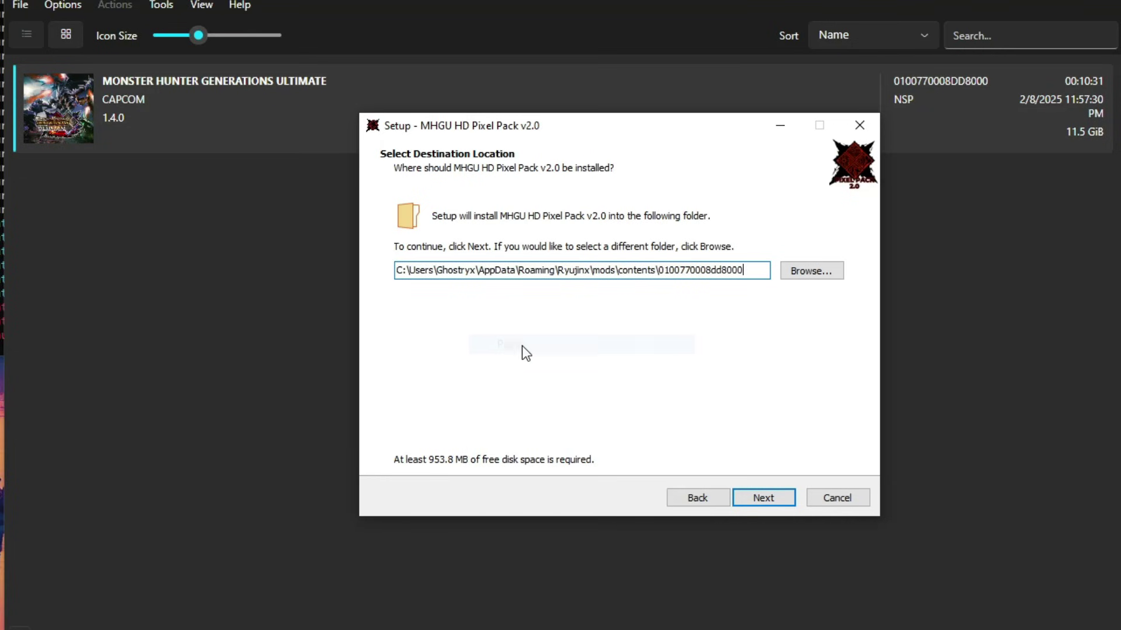
left_click(758, 496)
- Confirm the existing folder and choose HD Hud (Xbox Layout) and 60 FPS Patch
left_click(680, 408)
left_click(715, 394)
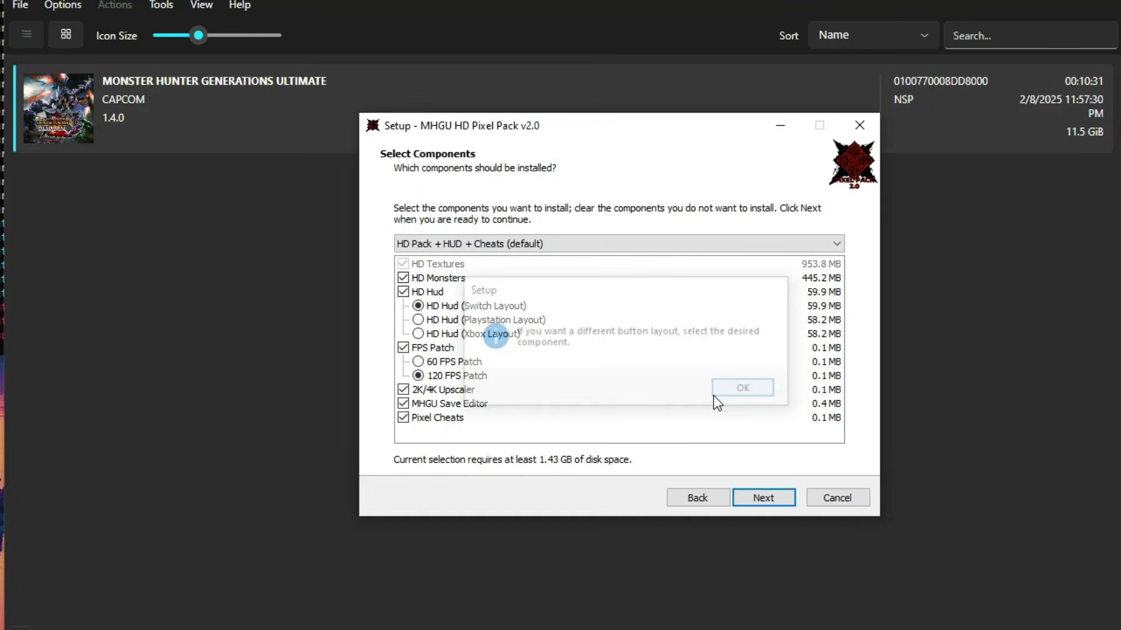
left_click(495, 335)
left_click(455, 362)
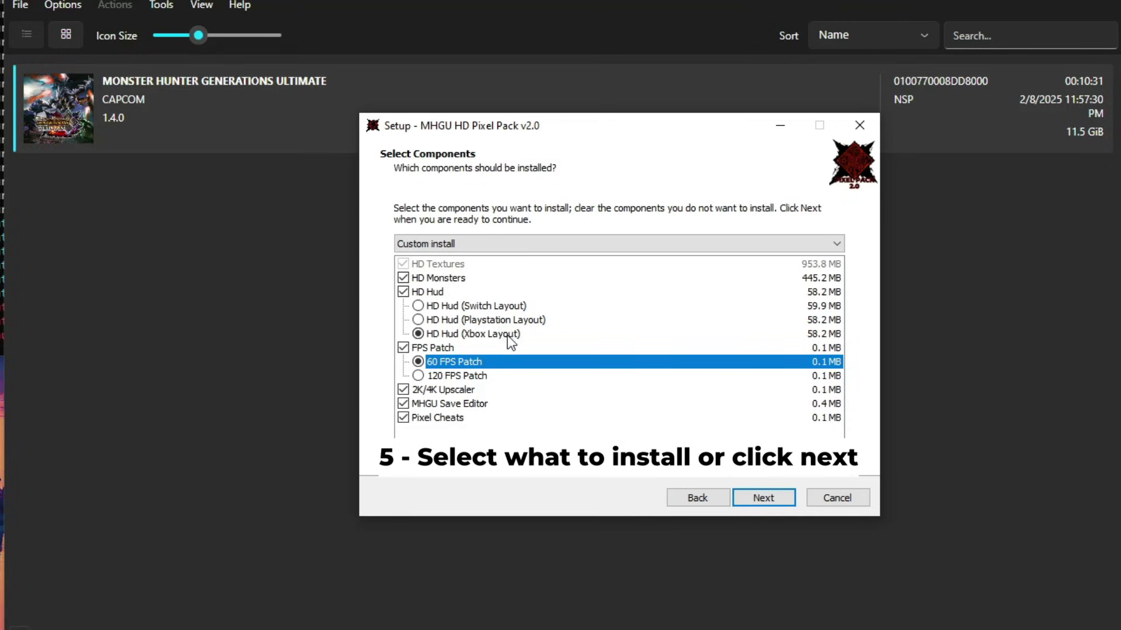
- Accept the components, run the installation and finish the Pixel Pack wizard
left_click(755, 493)
left_click(757, 495)
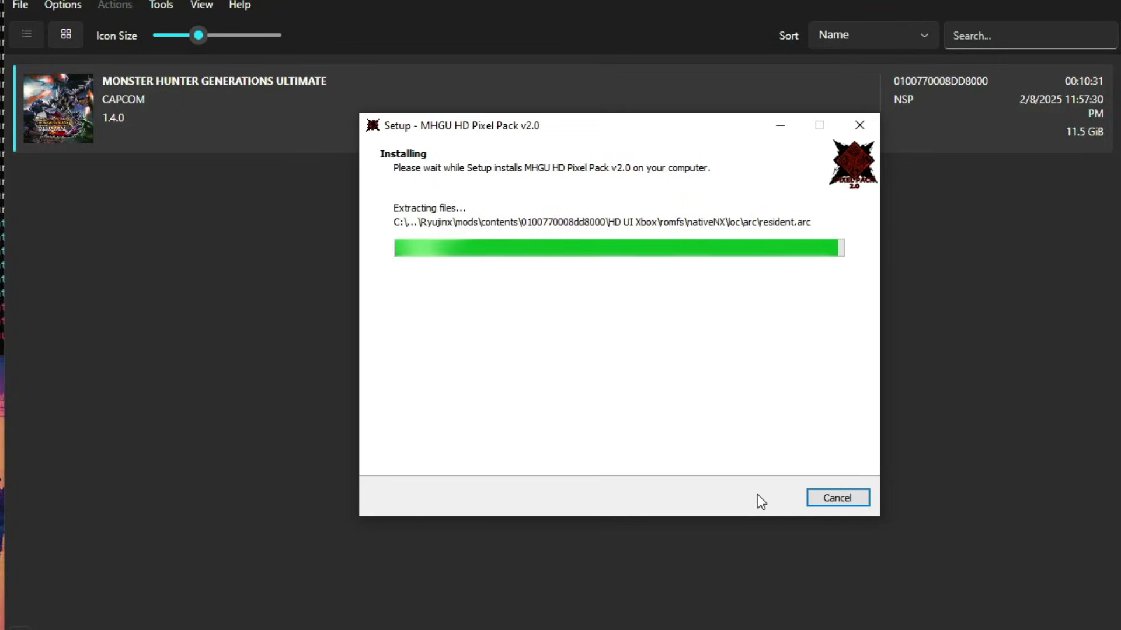
left_click(757, 495)
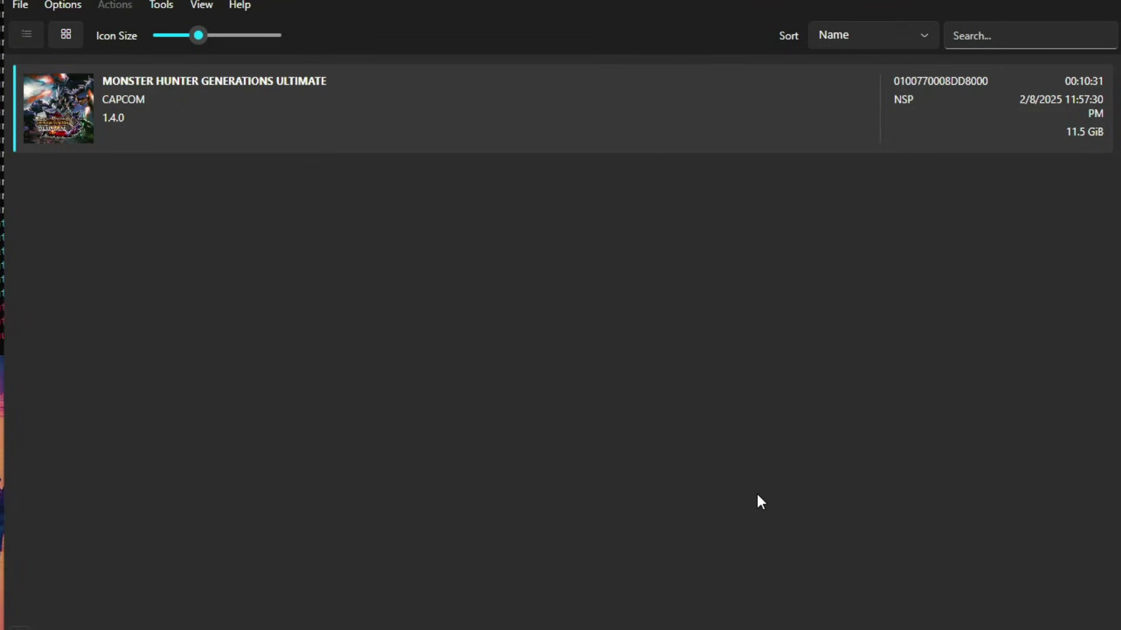
- In Manage Mods, turn on HD Monsters, HD Textures and HD UI Xbox only, then save
right_click(236, 109)
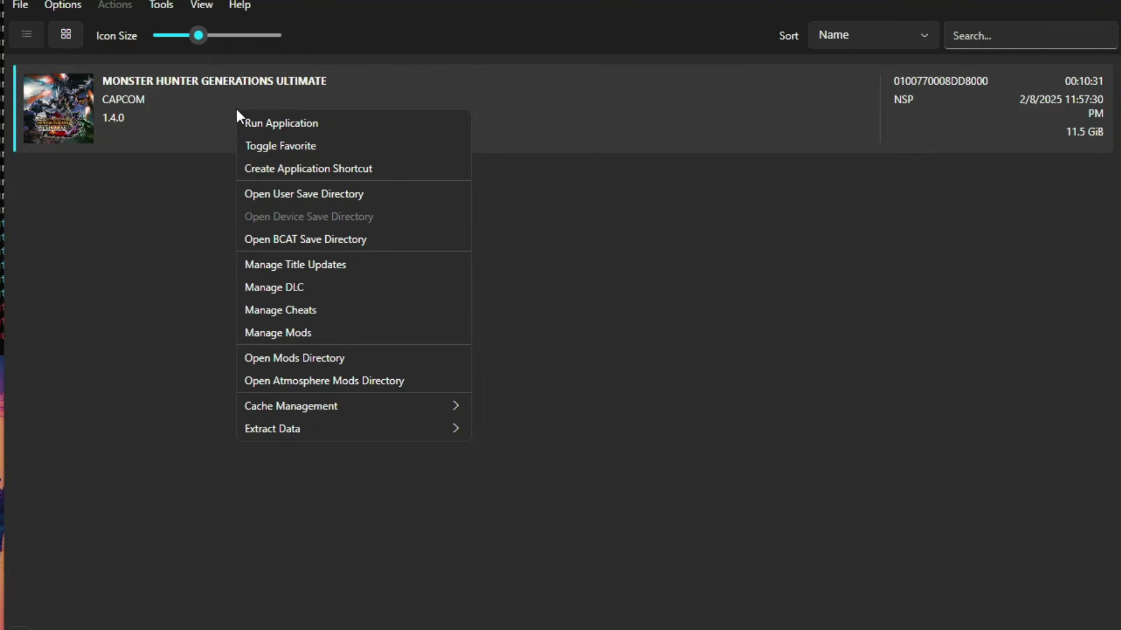
left_click(283, 331)
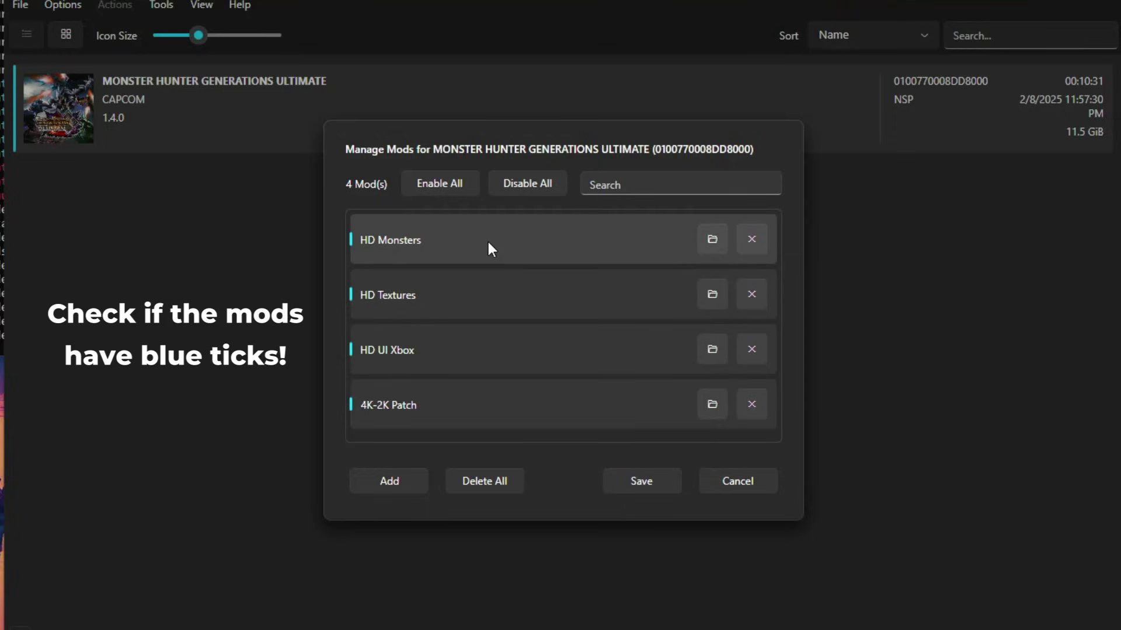
left_click(537, 187)
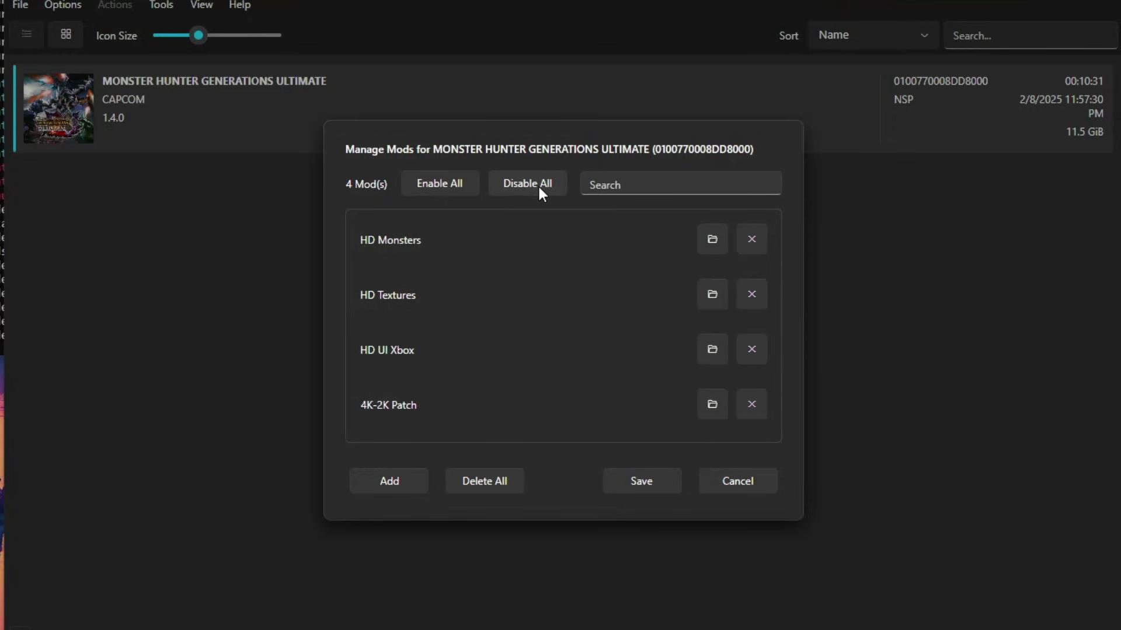
left_click(454, 184)
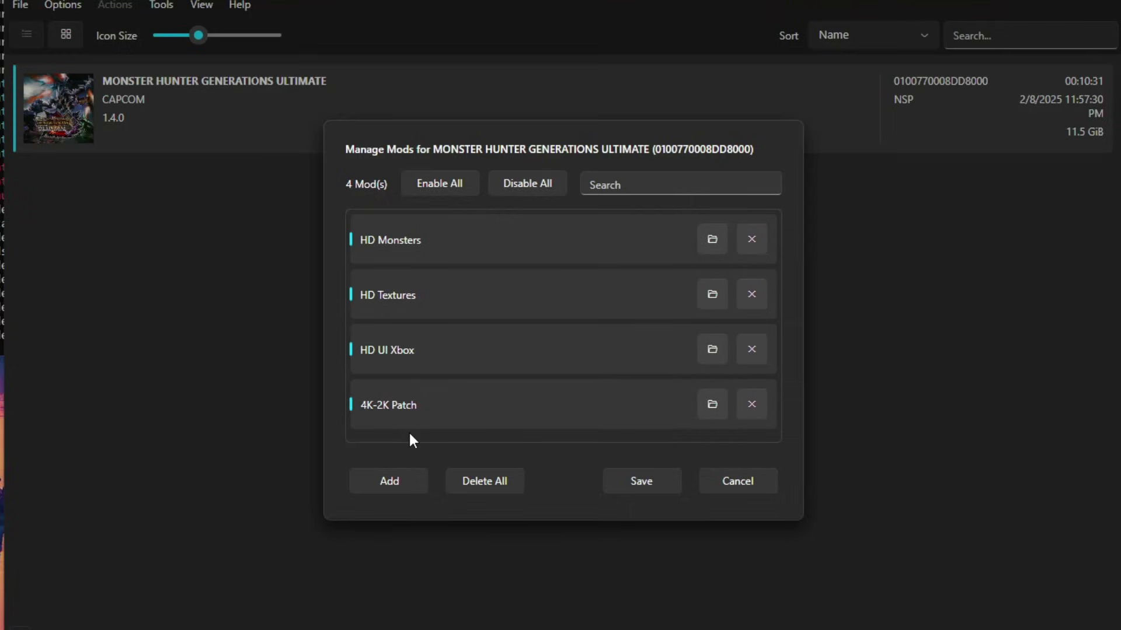
left_click(519, 184)
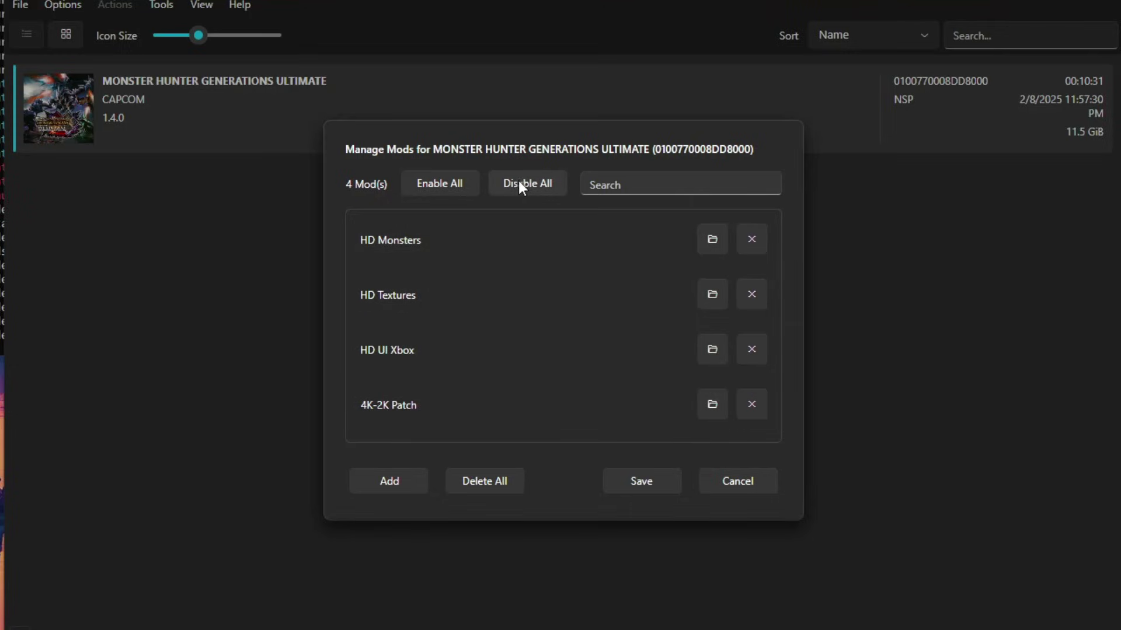
left_click(461, 180)
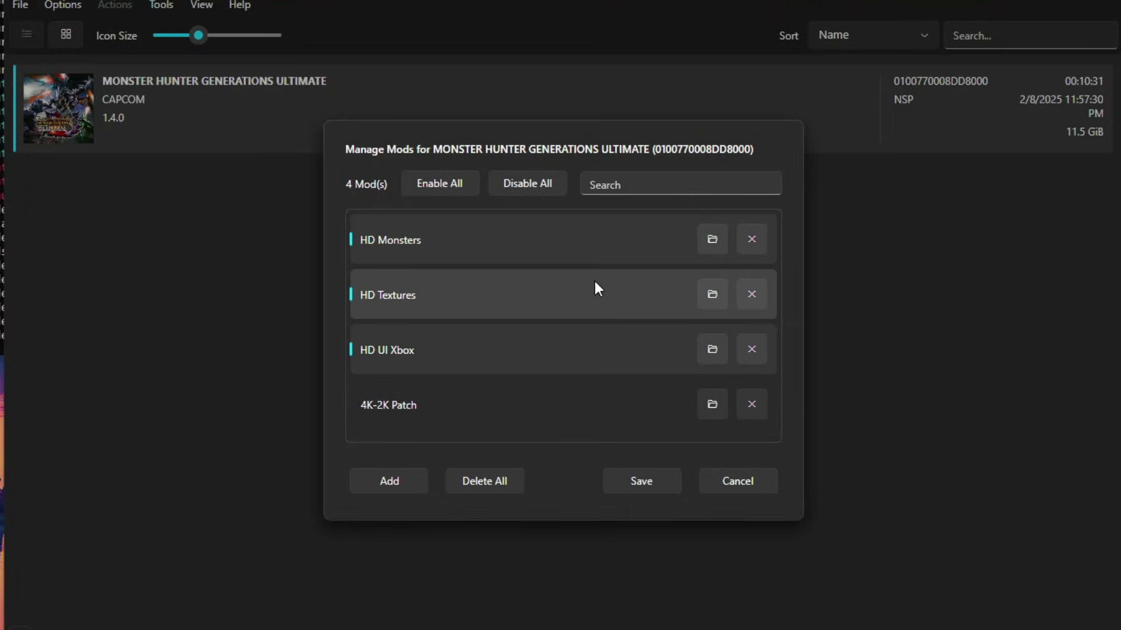
left_click(658, 486)
- Enable 60 FPS PATCH and all three Pixel Cheats in the Cheats Manager and save
right_click(257, 95)
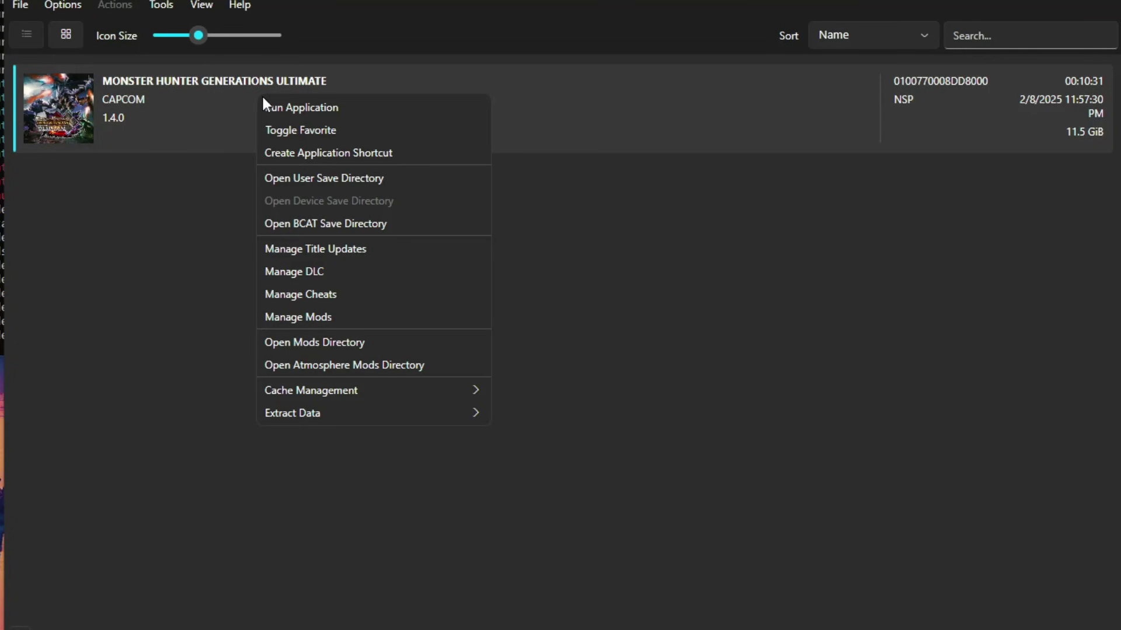
left_click(341, 295)
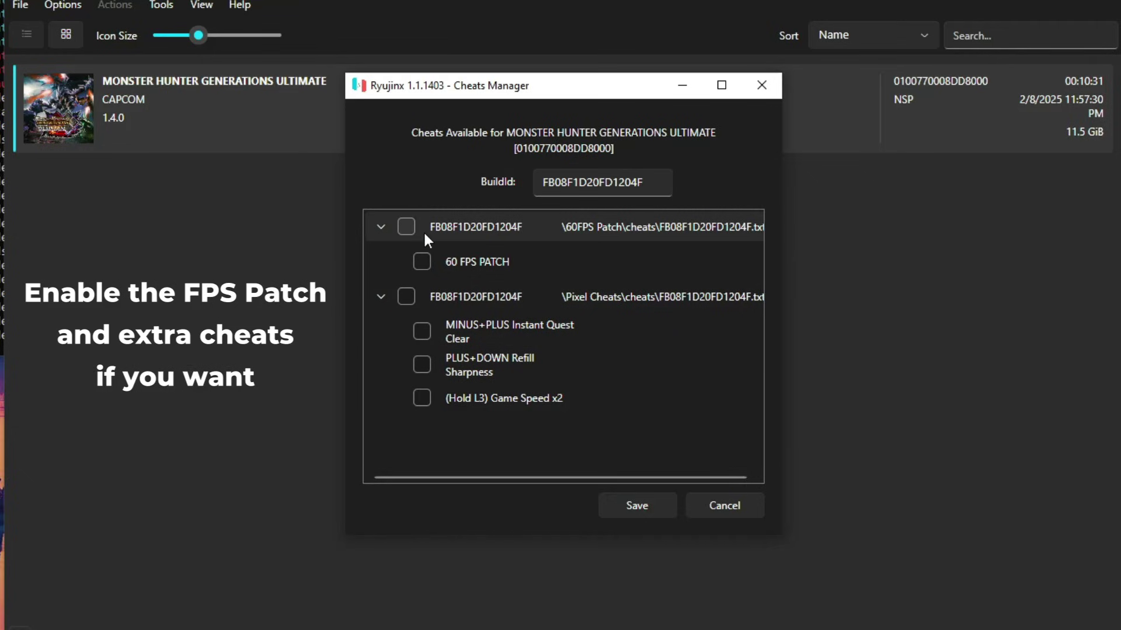
left_click(405, 228)
left_click(405, 296)
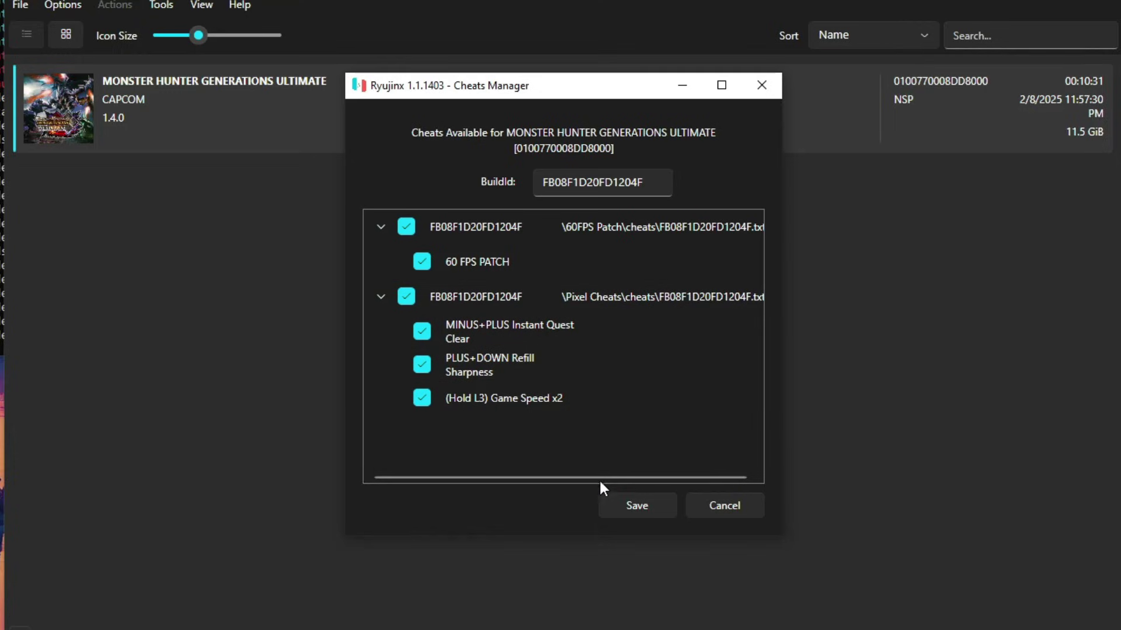
left_click(630, 506)
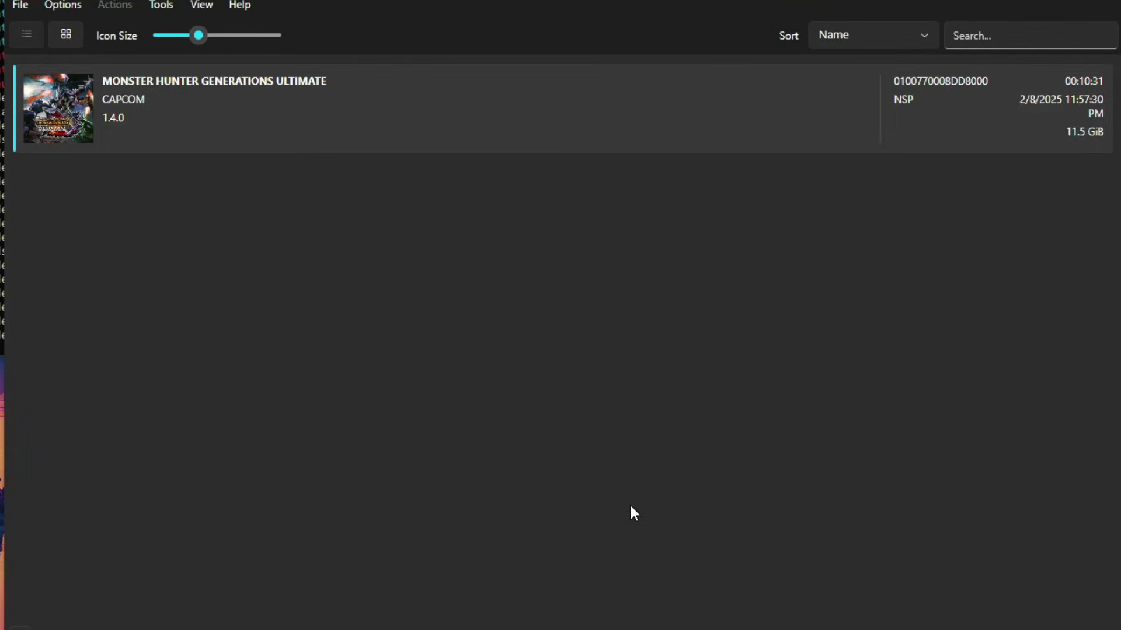
- Launch the Monster Hunter game and select MHXXSaveEditor.exe in the mods folder
key("Return")
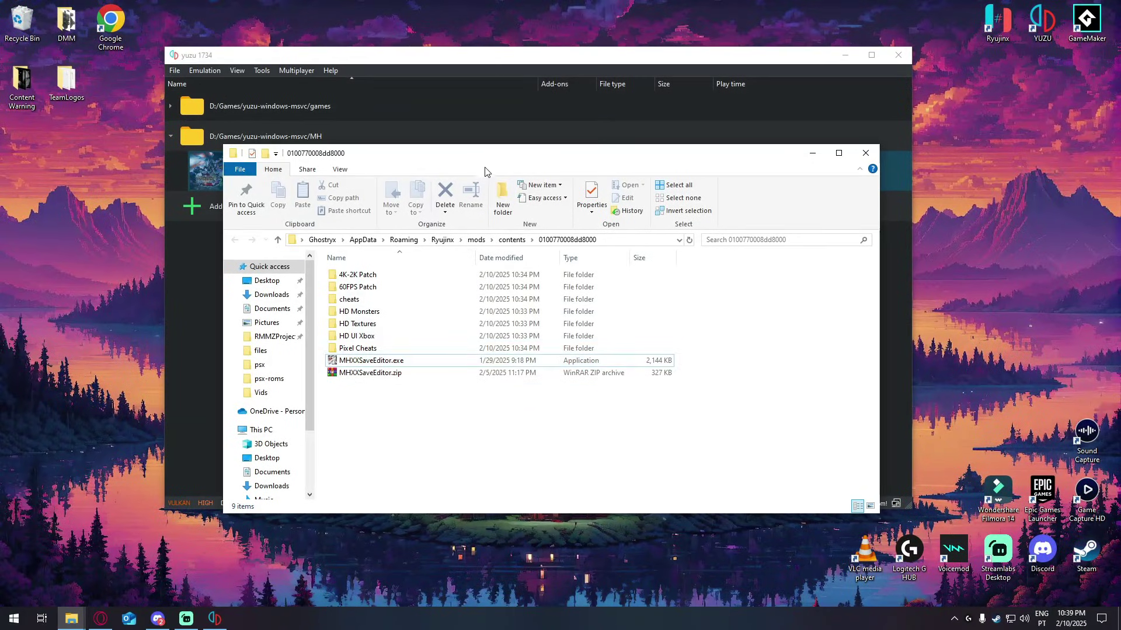
left_click_drag(484, 171, 608, 176)
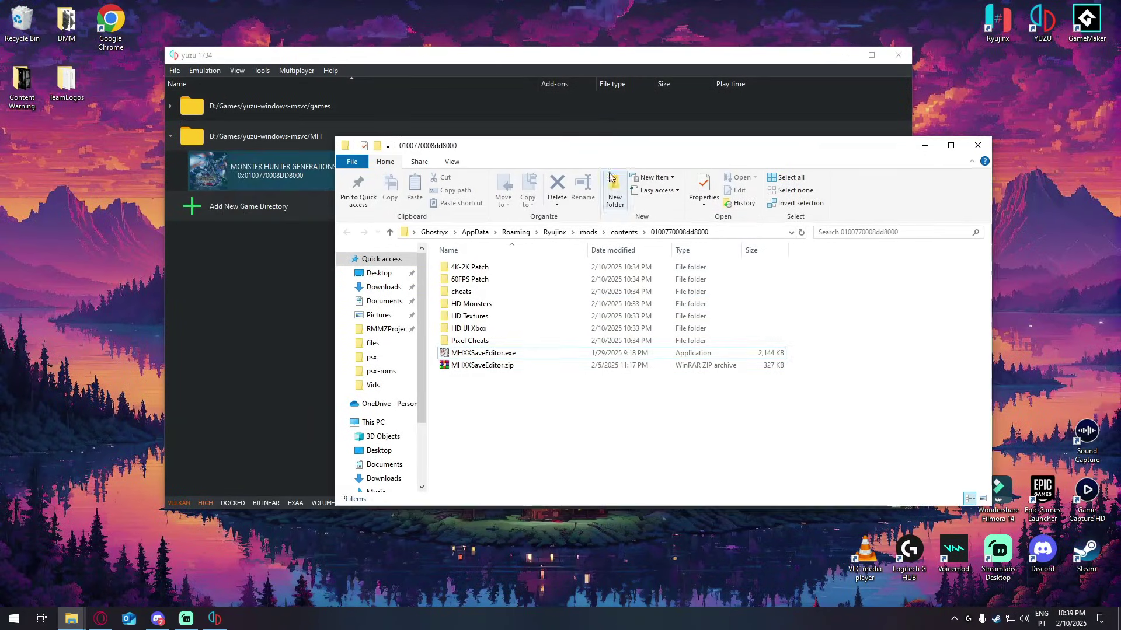
left_click(487, 358)
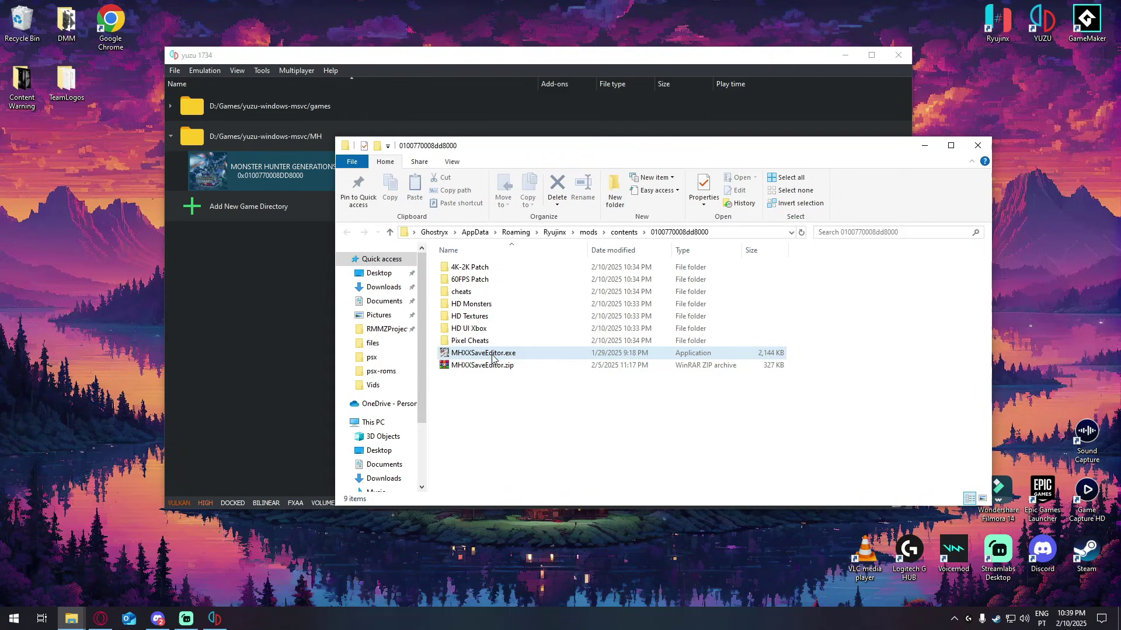
- Start MHXX Save Editor, choose File > Load, and bring yuzu's game list forward
double_click(487, 353)
left_click(390, 223)
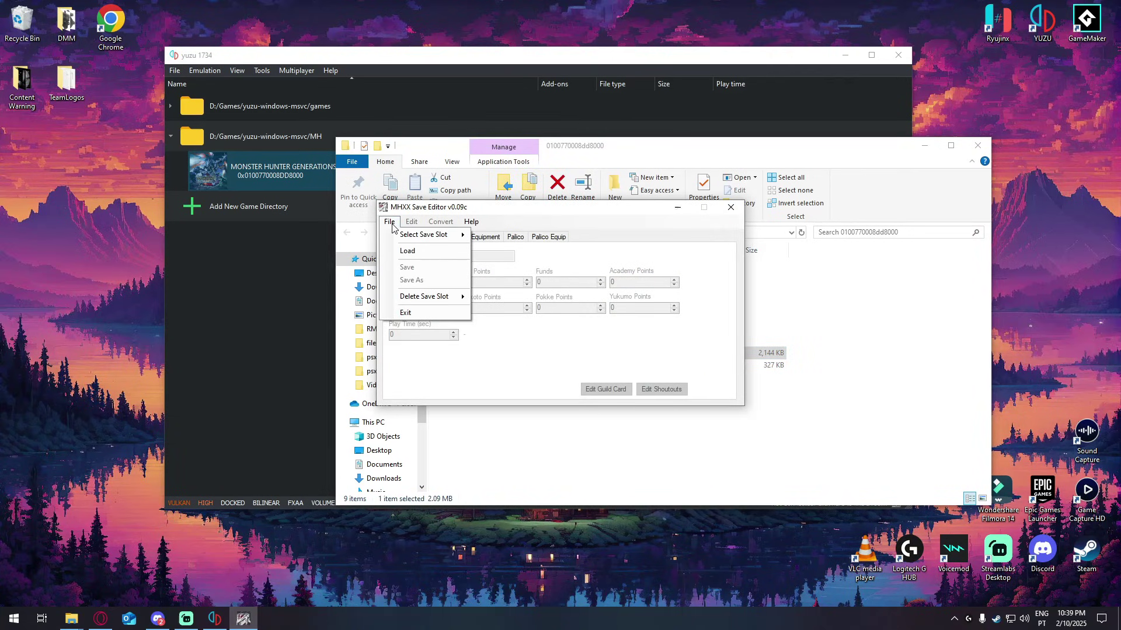
left_click(407, 251)
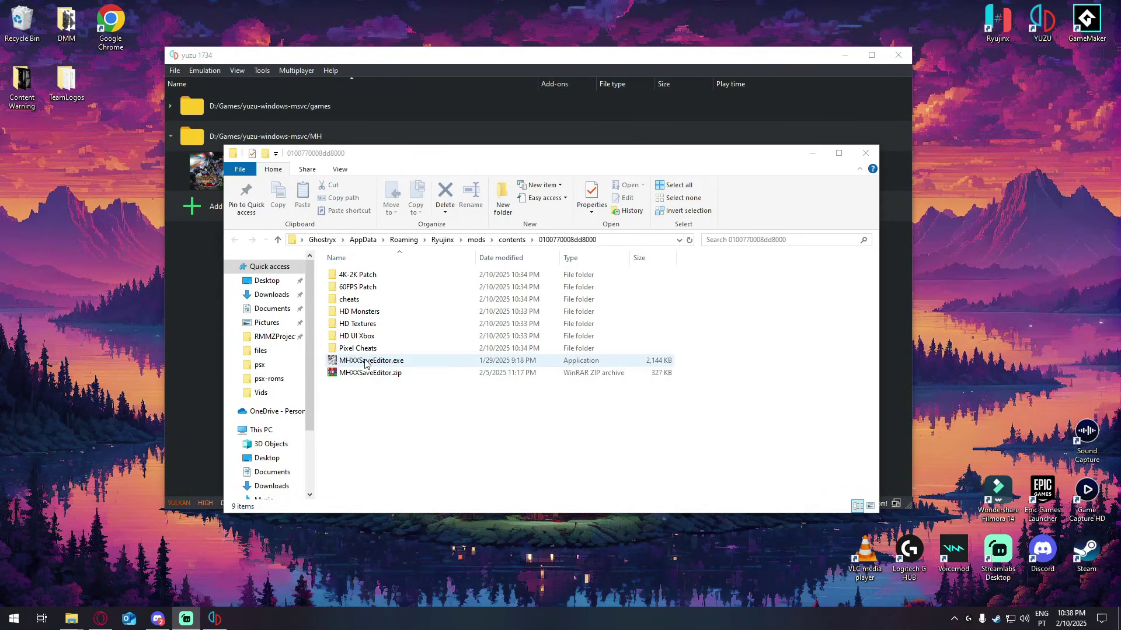
left_click(206, 173)
- Open the game's save data folder from yuzu, copy its path, and relaunch MHXX Save Editor
right_click(206, 174)
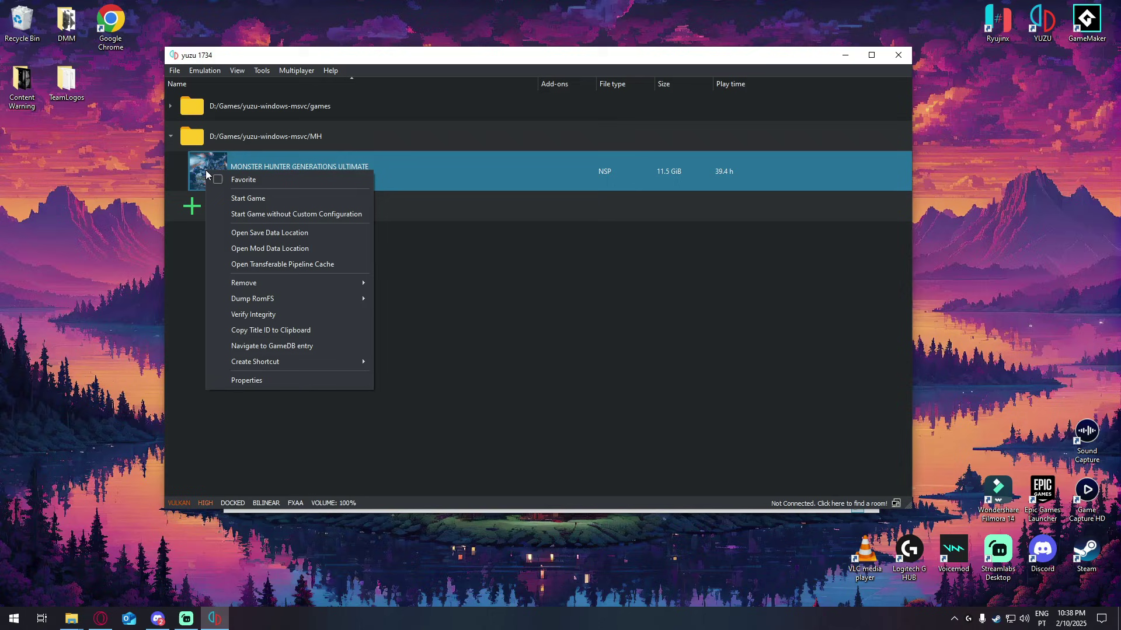
left_click(260, 232)
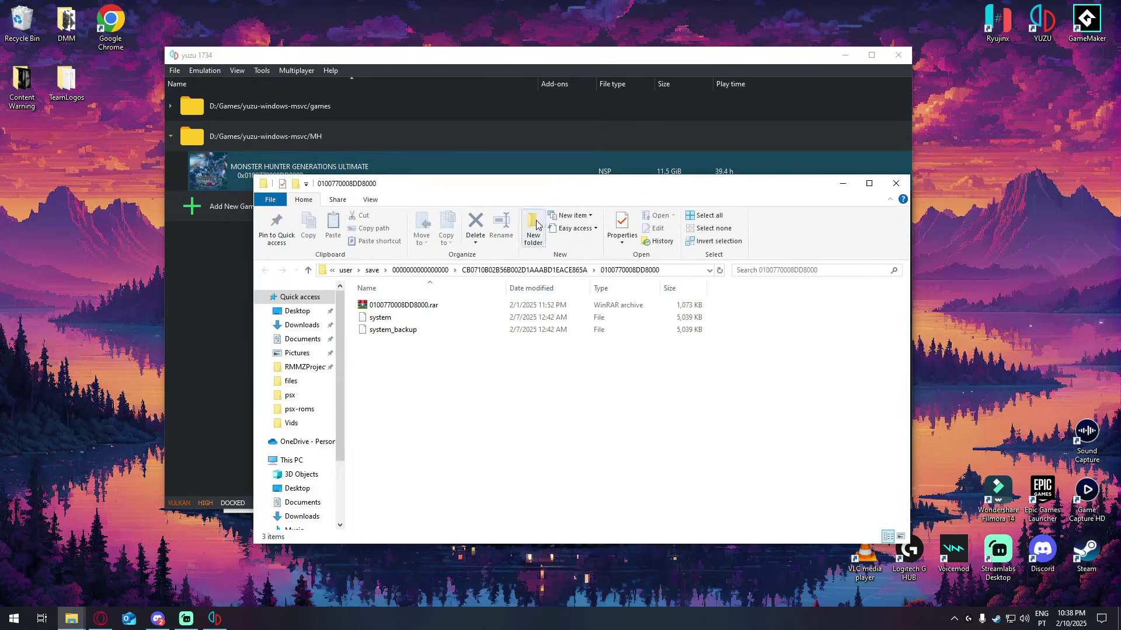
left_click(675, 272)
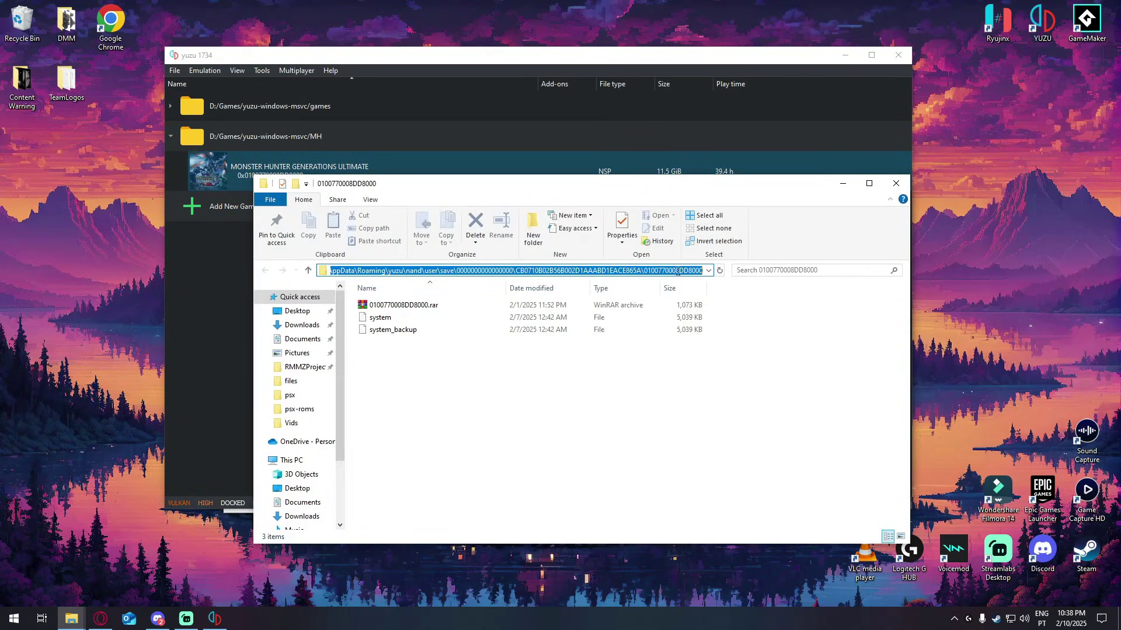
right_click(613, 274)
left_click(639, 311)
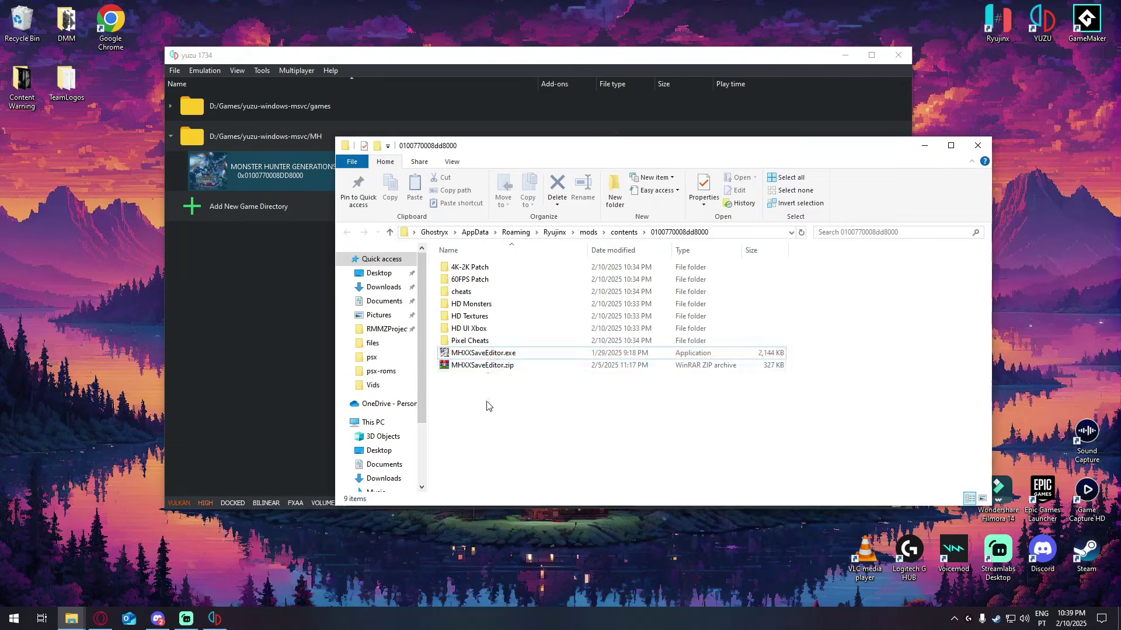
double_click(449, 356)
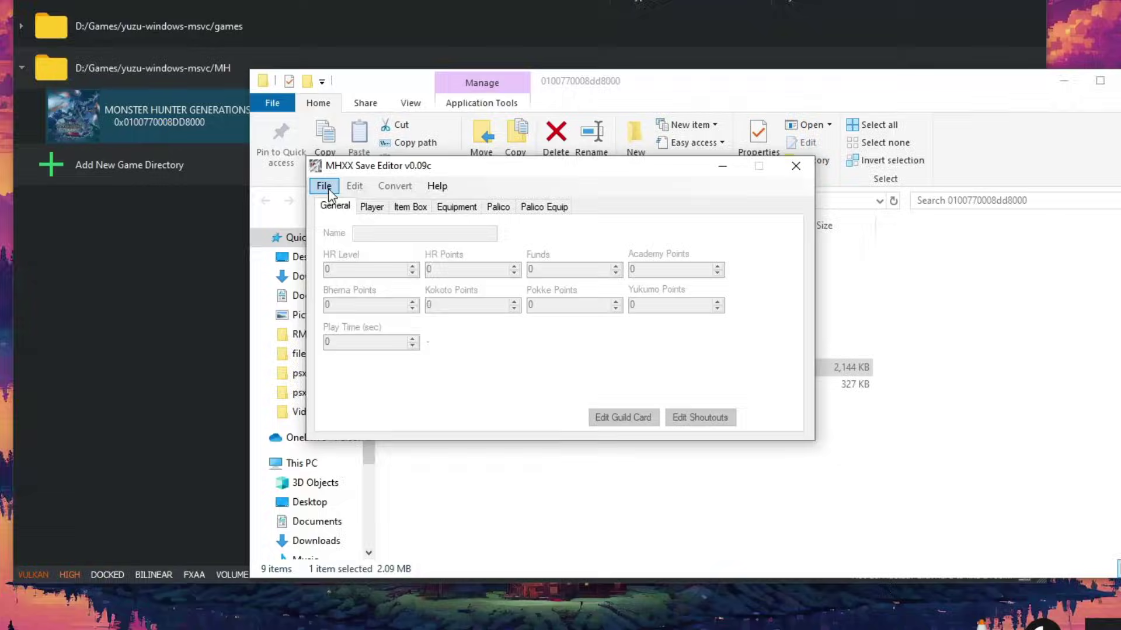
- Load the system save from the pasted yuzu save folder and dismiss the save-type notice
left_click(379, 216)
left_click(398, 247)
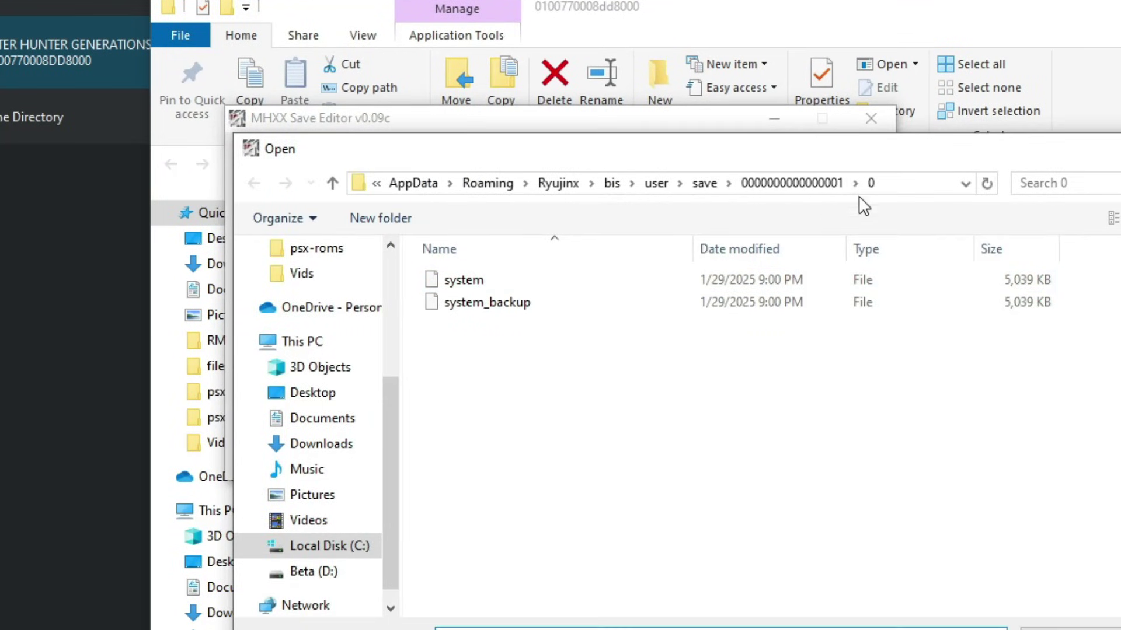
left_click(931, 183)
key("ctrl+v")
key("Return")
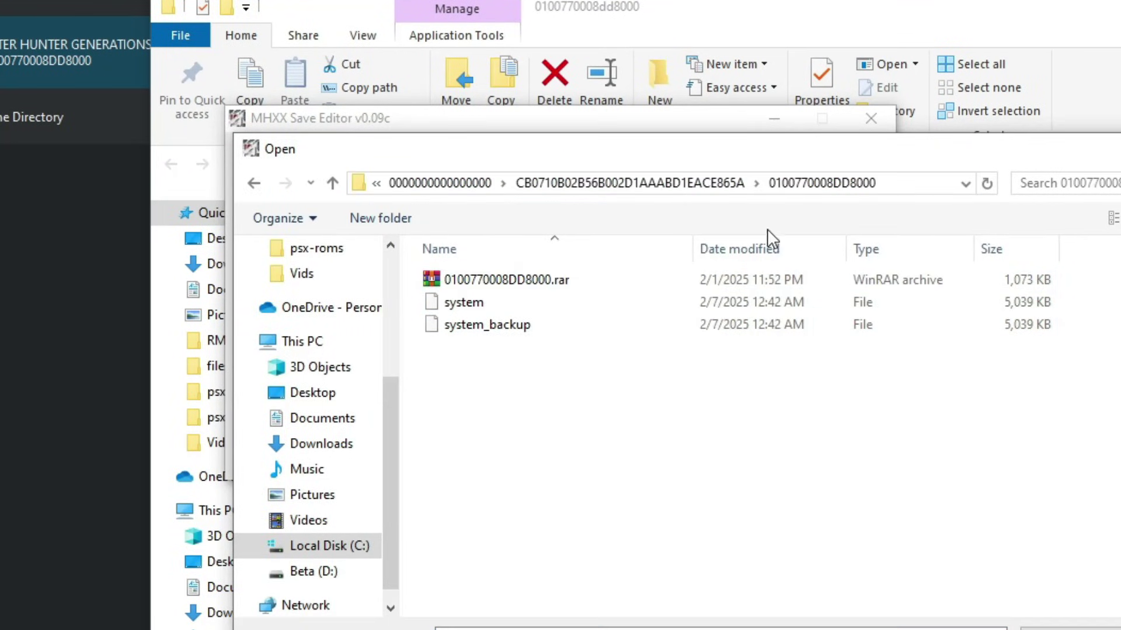
left_click(479, 303)
key("Return")
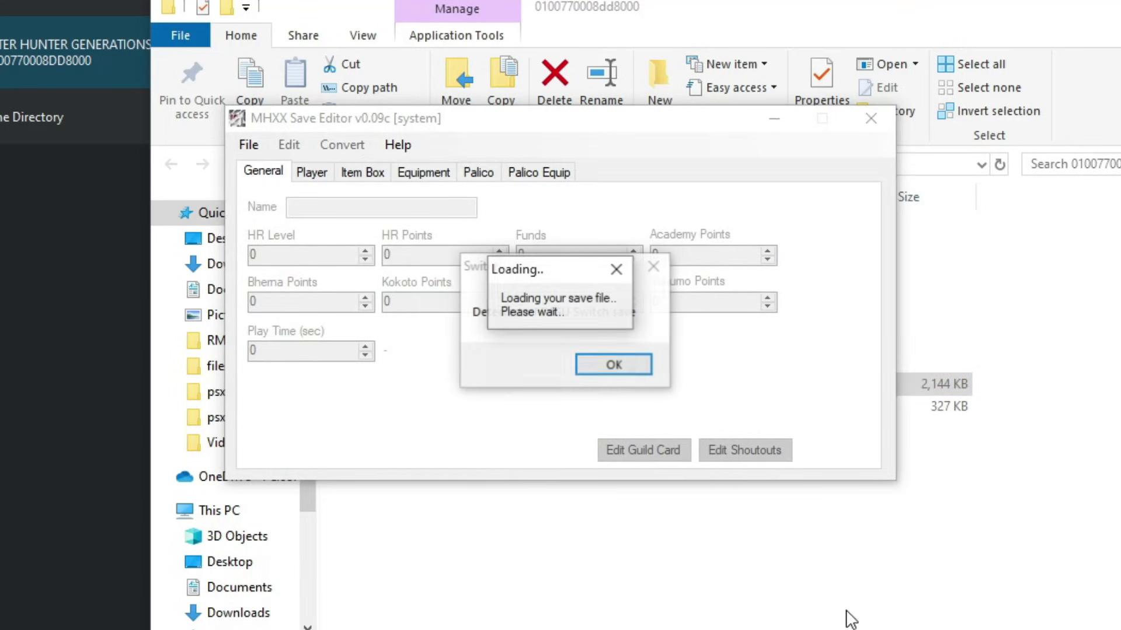
left_click(618, 368)
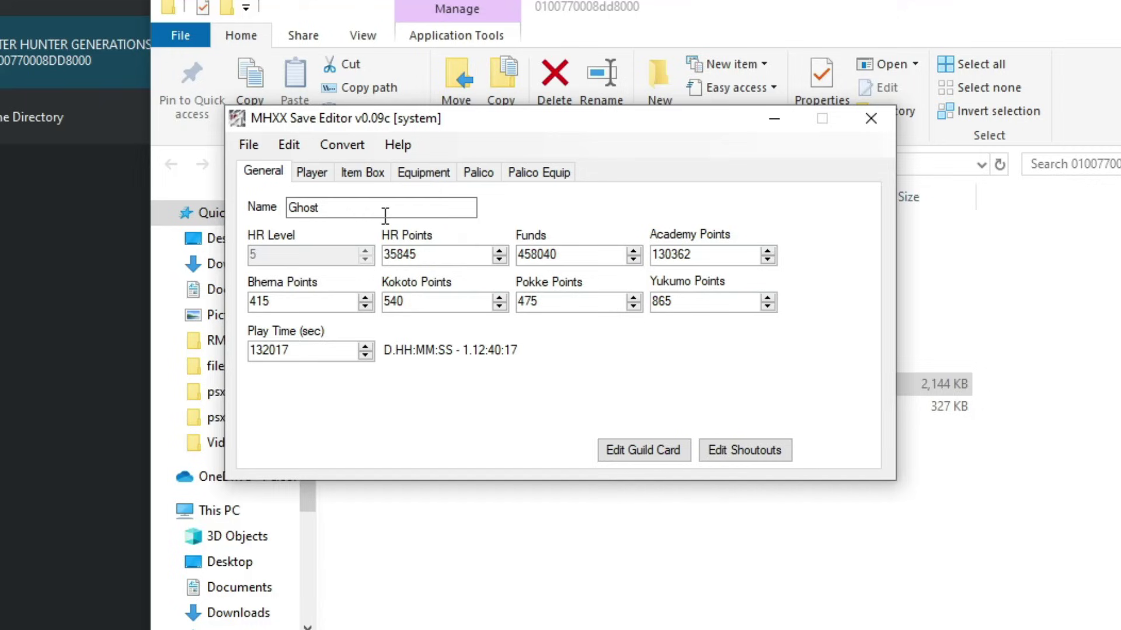
- Browse the hunter's appearance settings and scroll through the Item Box contents
left_click(310, 175)
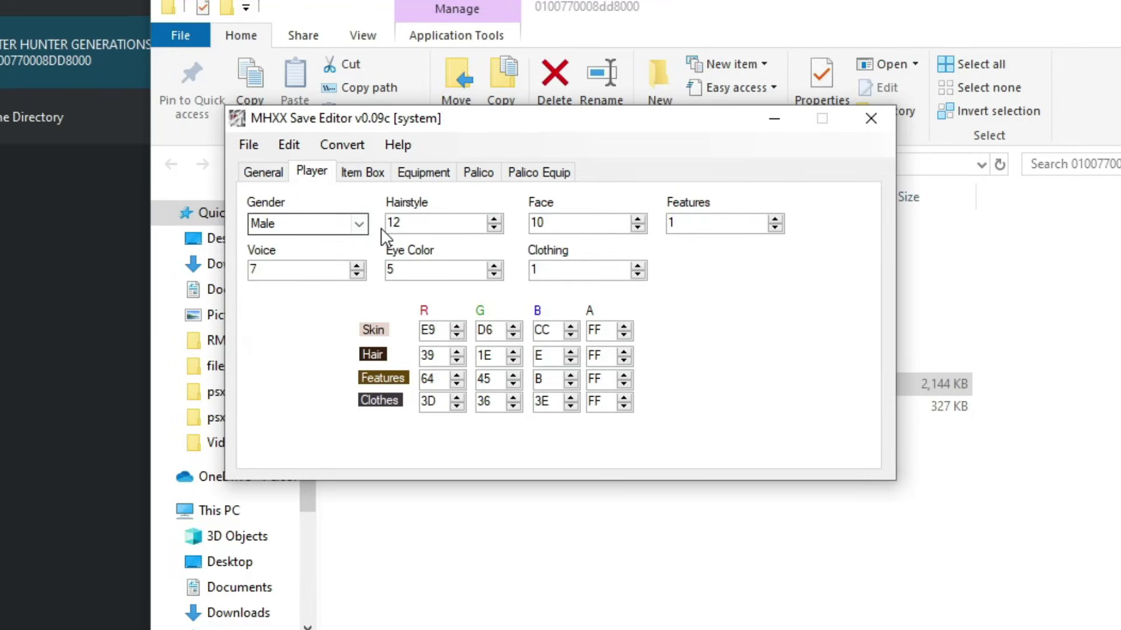
left_click(363, 172)
left_click_drag(864, 216, 862, 226)
scroll(482, 343, "down", 20)
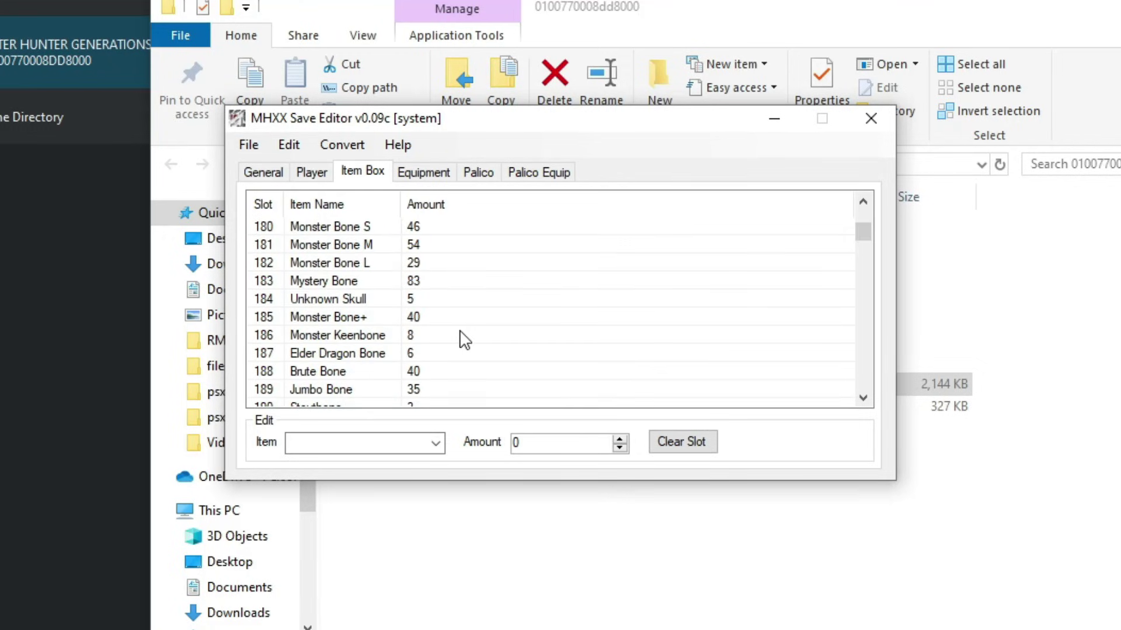
scroll(452, 356, "down", 8)
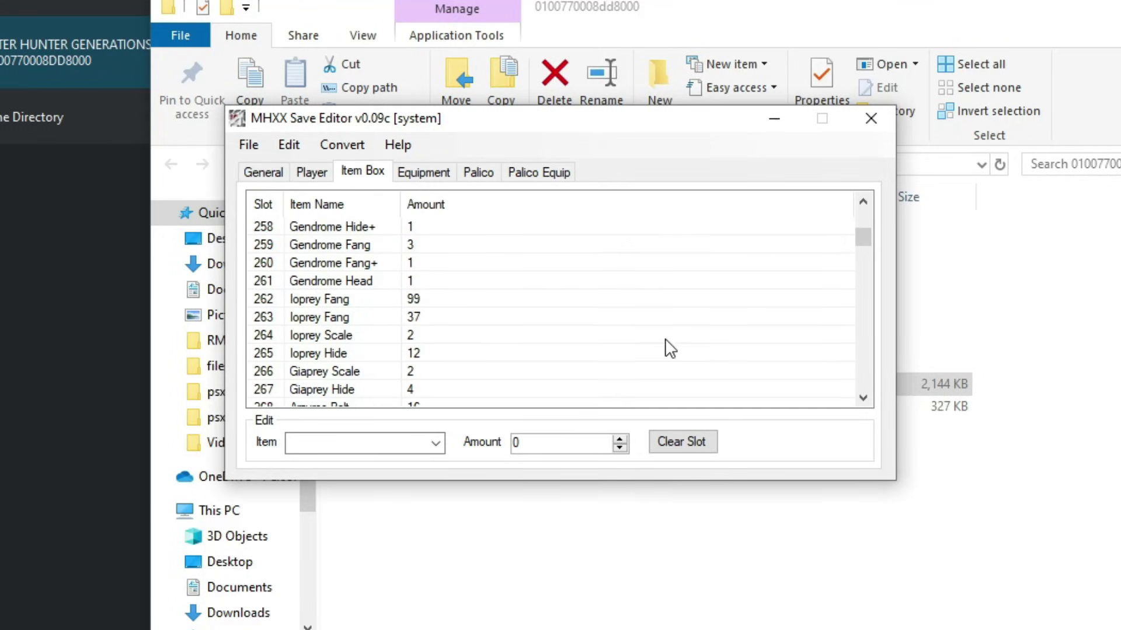
left_click_drag(861, 236, 862, 267)
- Inspect the item list for empty item slot 624, leaving it unchanged
left_click(338, 245)
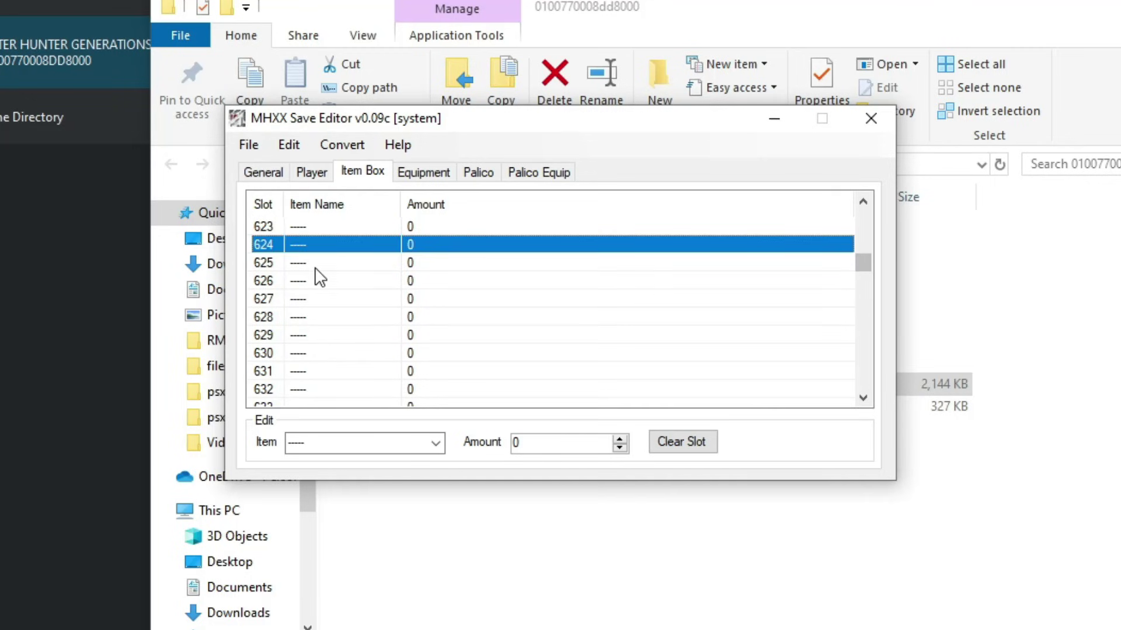
left_click(433, 442)
left_click_drag(436, 472, 438, 571)
left_click(436, 435)
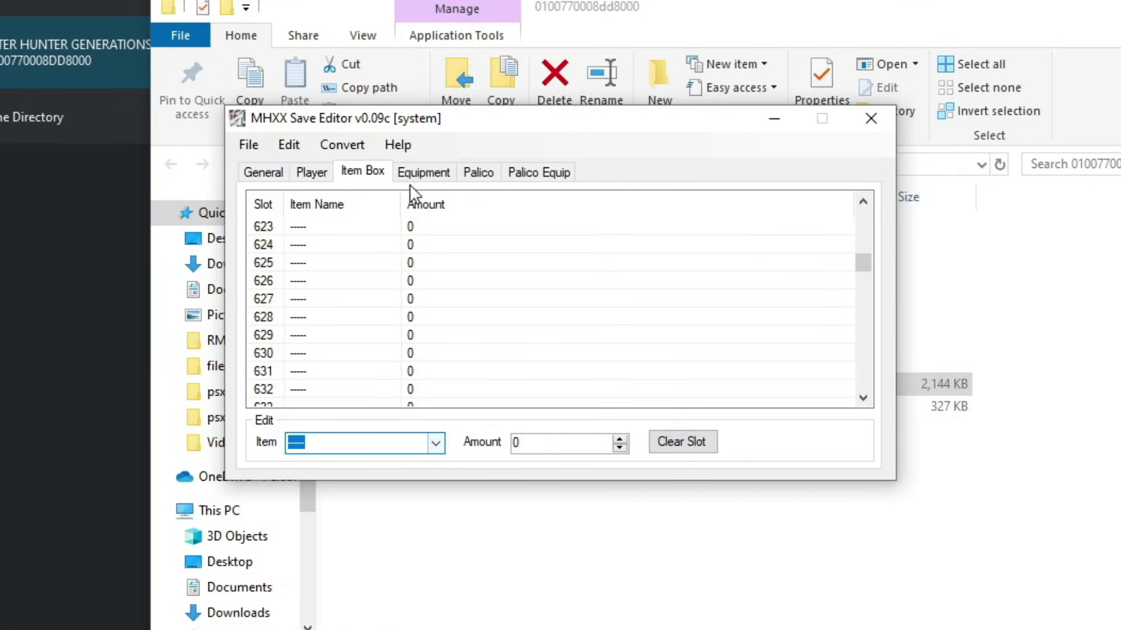
- In the Equipment box, make empty slot 164 a Great Sword, the Petrified Blade
left_click(423, 171)
left_click_drag(775, 216, 778, 225)
scroll(315, 280, "up", 6)
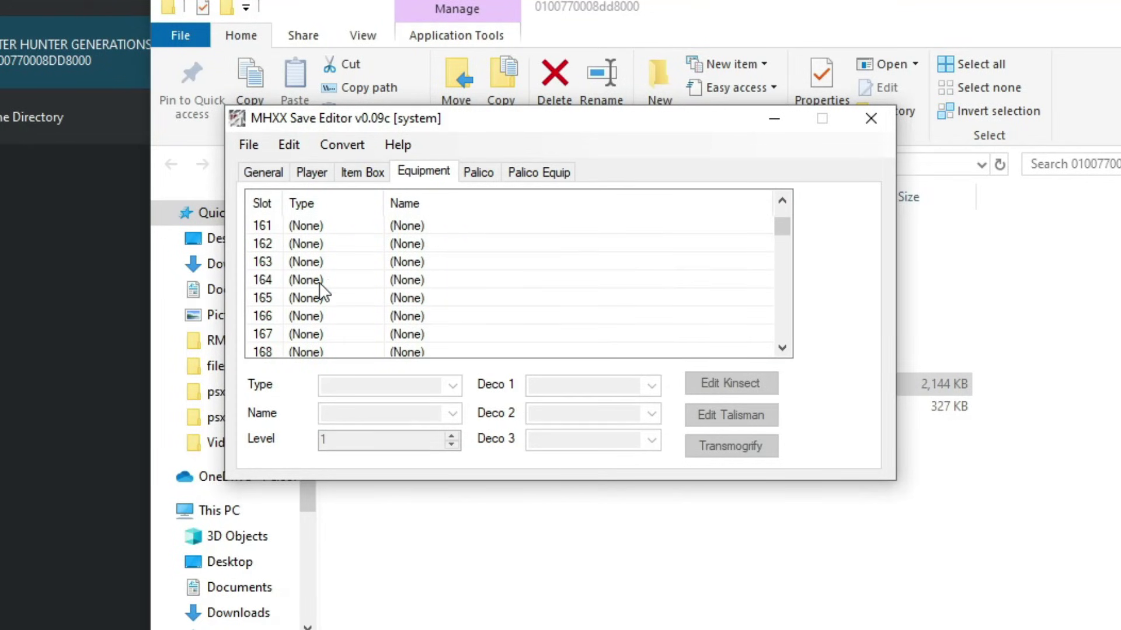
left_click(316, 281)
left_click(453, 385)
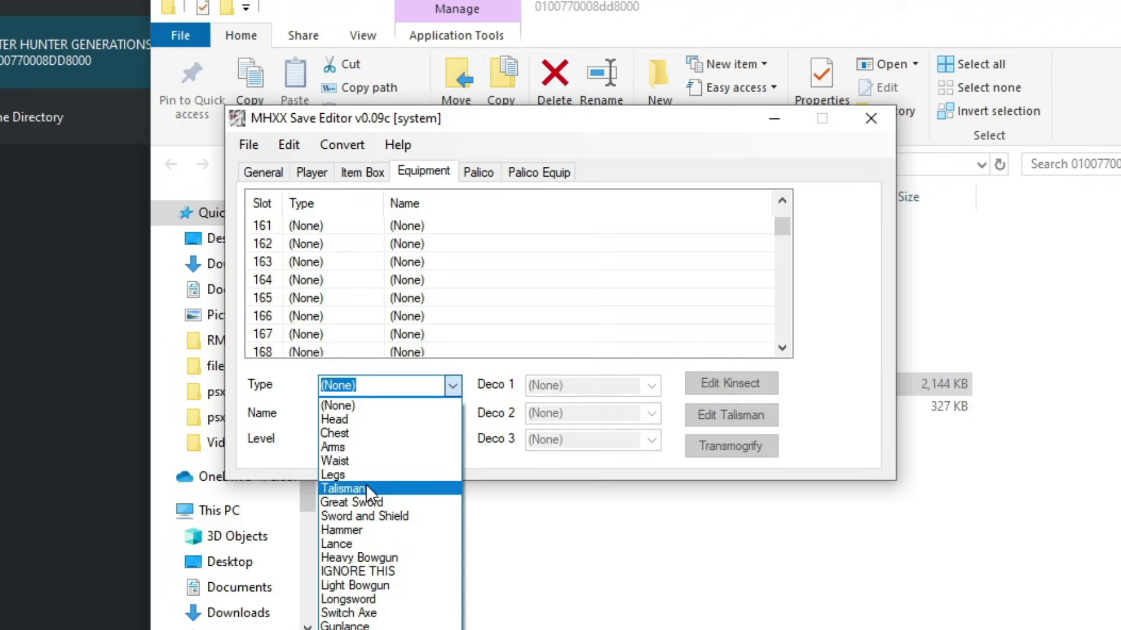
left_click(368, 503)
left_click(452, 413)
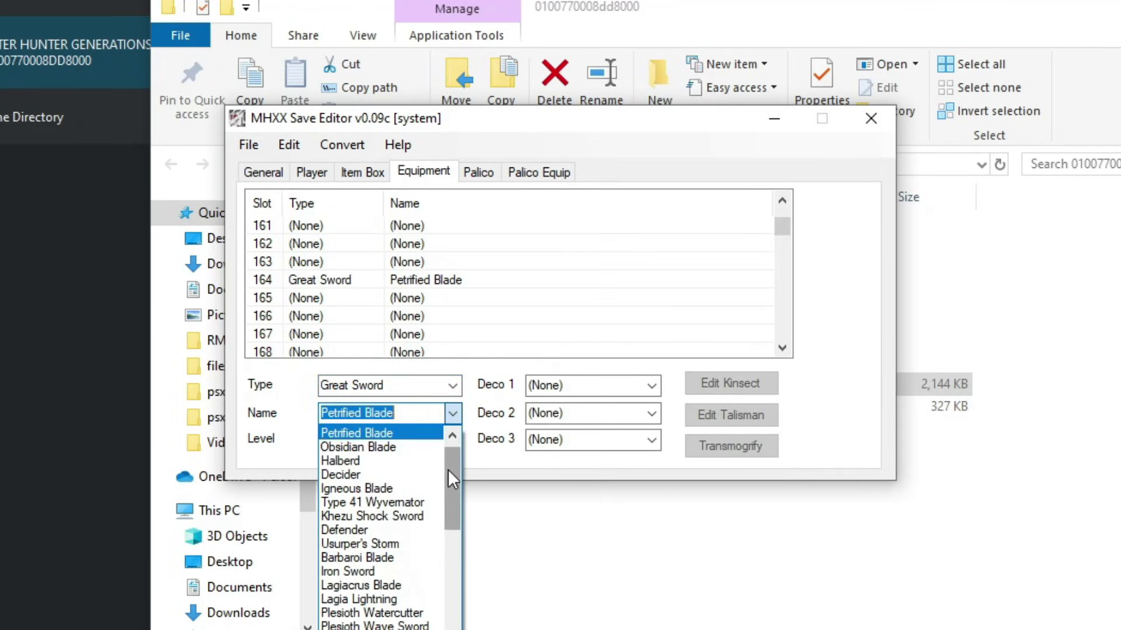
scroll(447, 469, "down", 10)
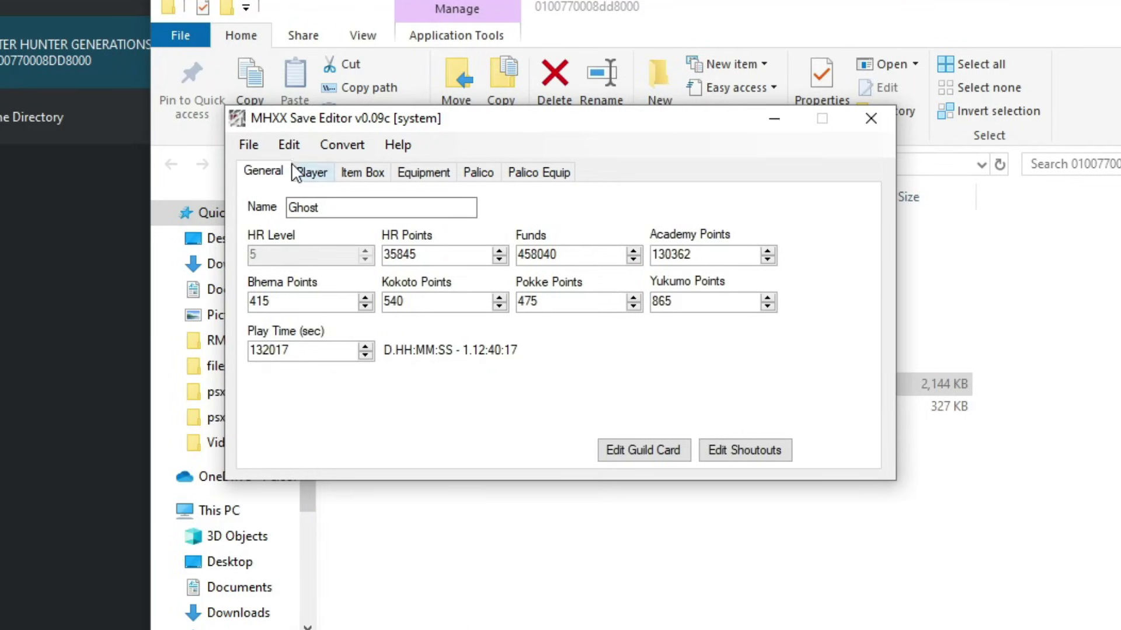
- Start Save As for the edited save, showing yuzu's save folder
left_click(290, 146)
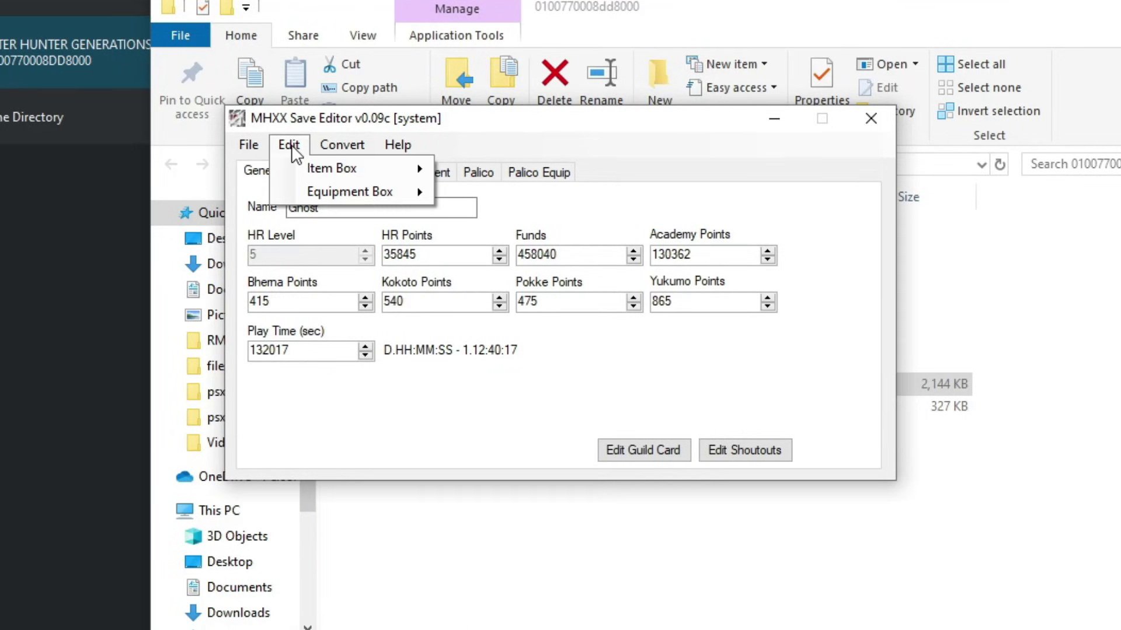
mouse_move(250, 147)
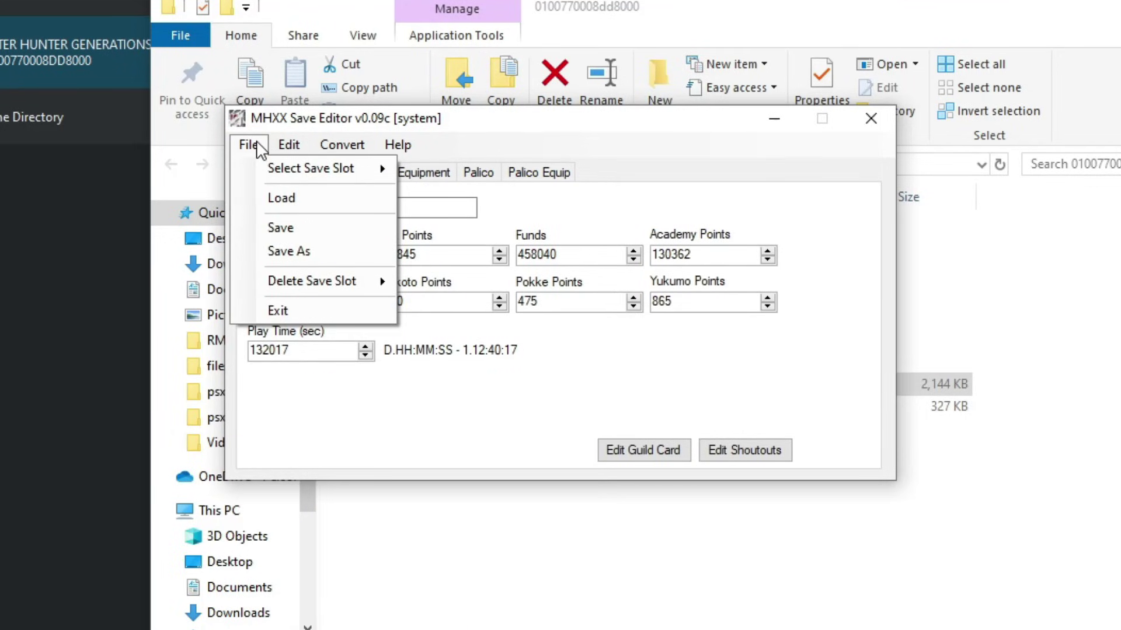
left_click(293, 248)
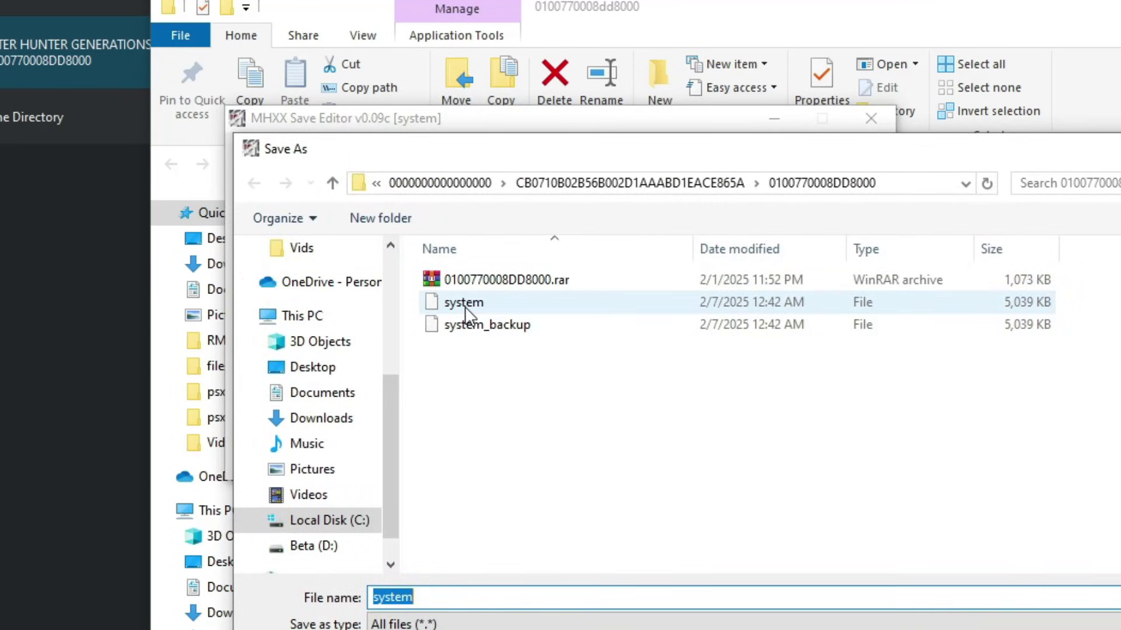